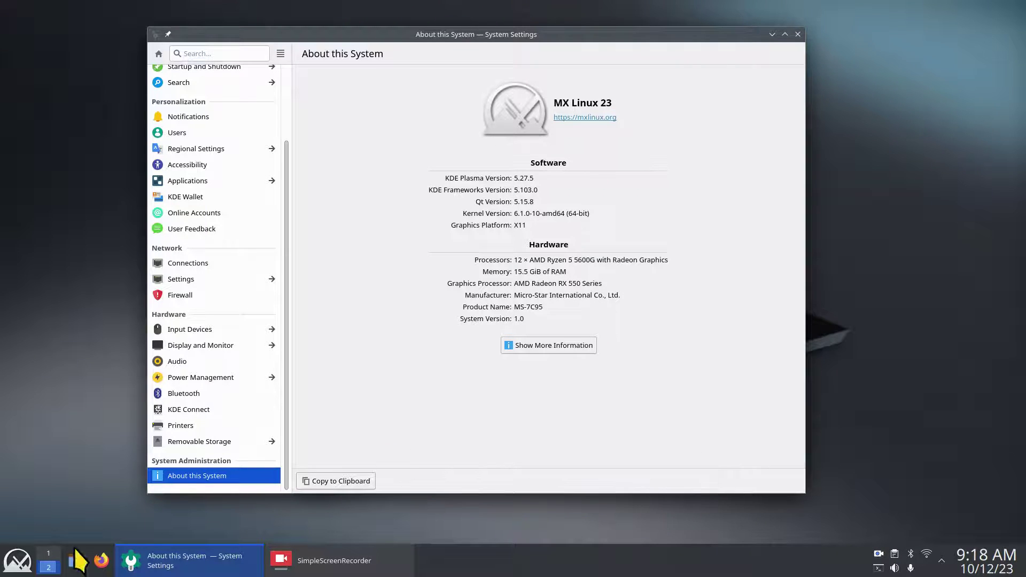
Dismiss the applications menu and close the System Settings window
{"action": "left_click", "coordinate": [16, 562]}
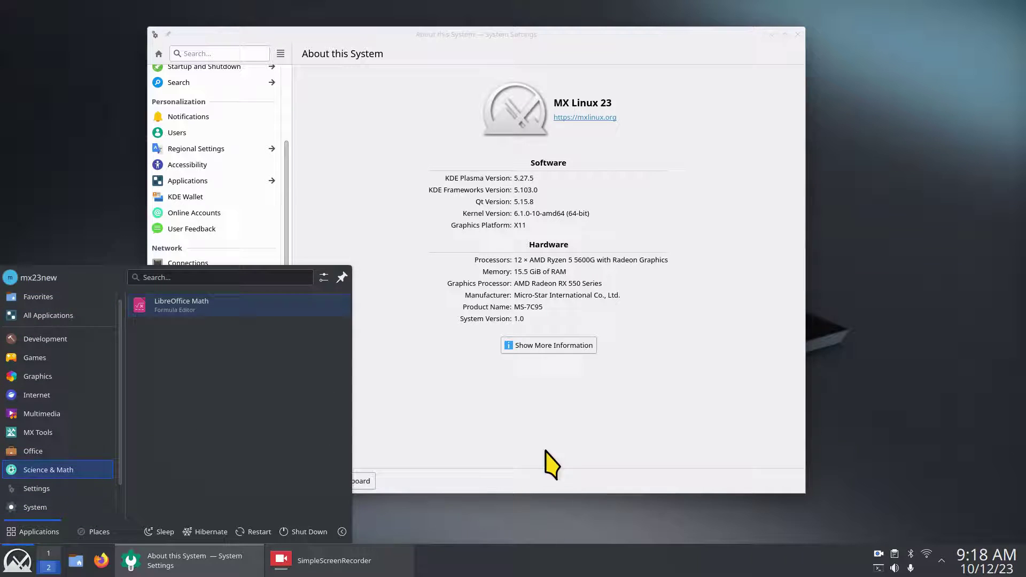
{"action": "left_click", "coordinate": [615, 447]}
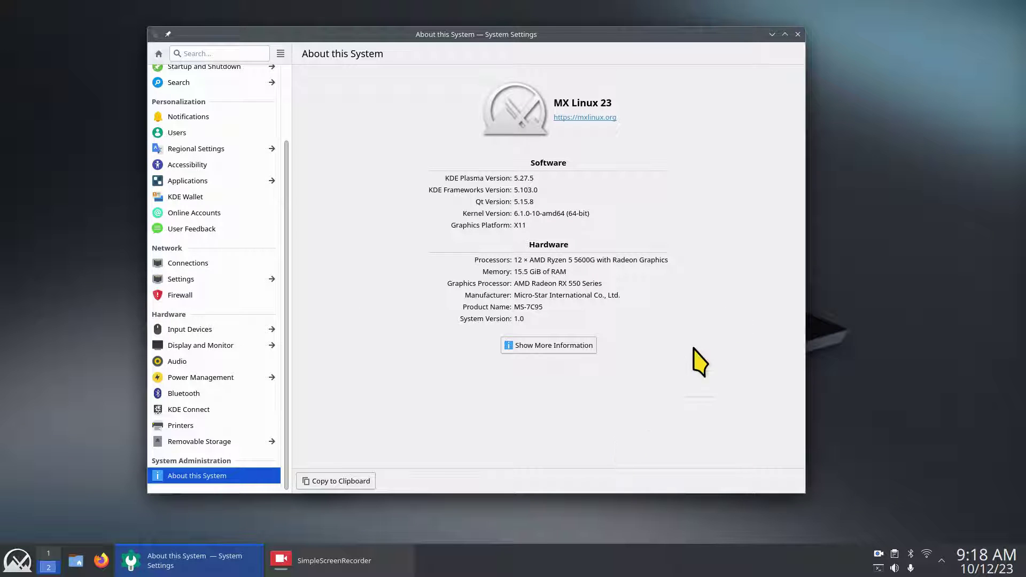
{"action": "left_click", "coordinate": [797, 34]}
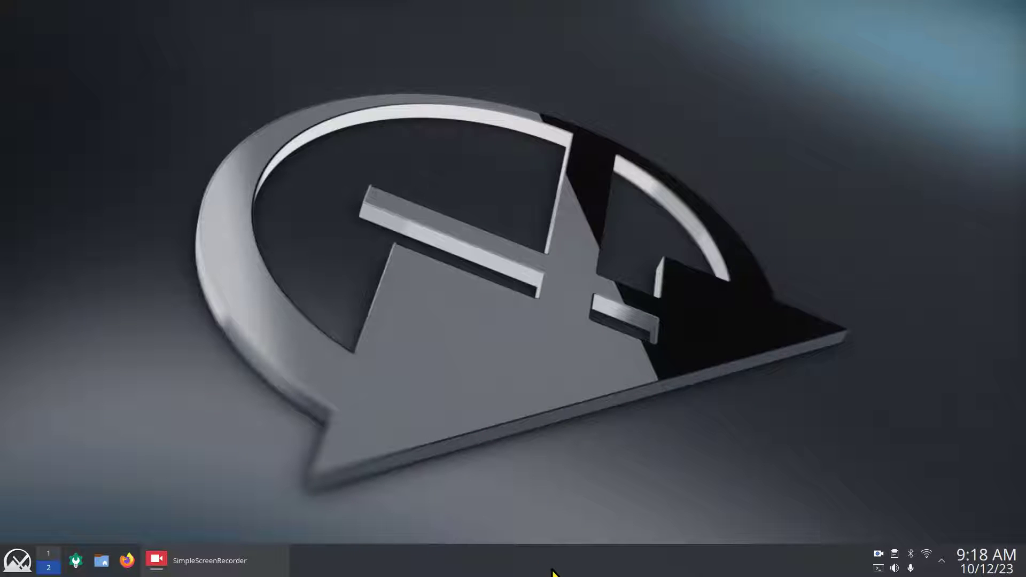
{"action": "right_click", "coordinate": [573, 550]}
{"action": "left_click", "coordinate": [607, 535]}
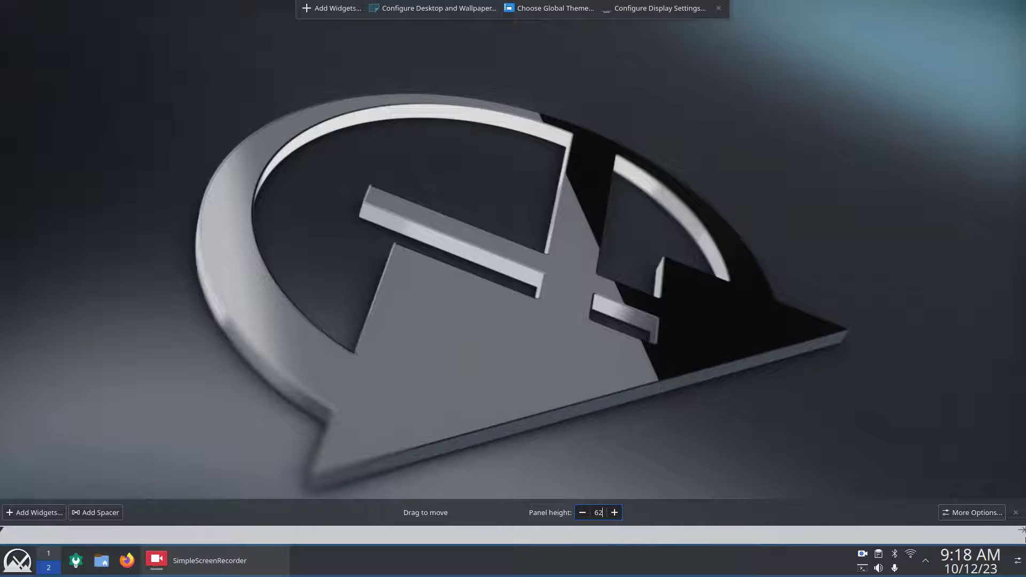
{"action": "mouse_move", "coordinate": [879, 561]}
{"action": "mouse_move", "coordinate": [424, 563]}
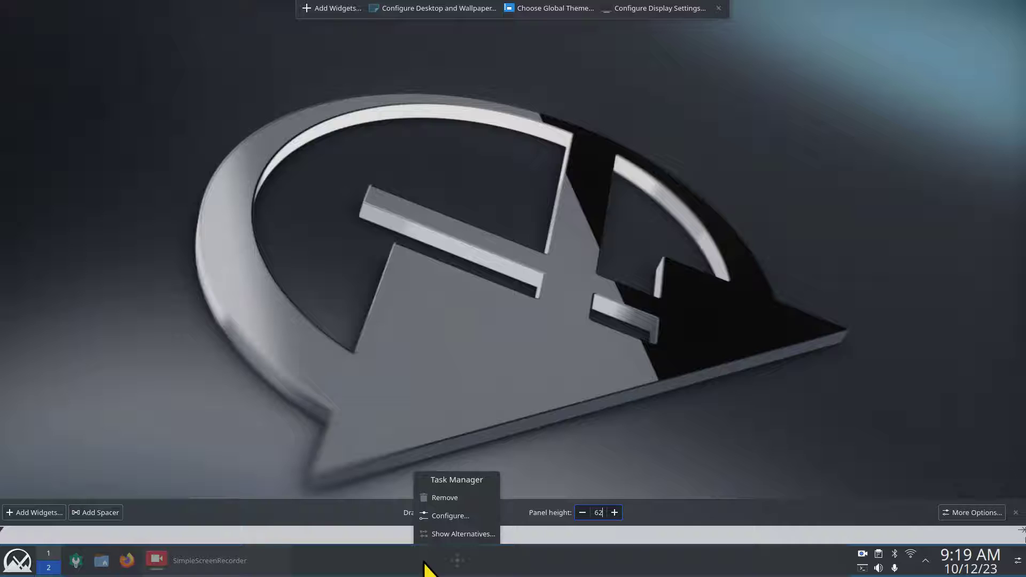
{"action": "left_click", "coordinate": [964, 513]}
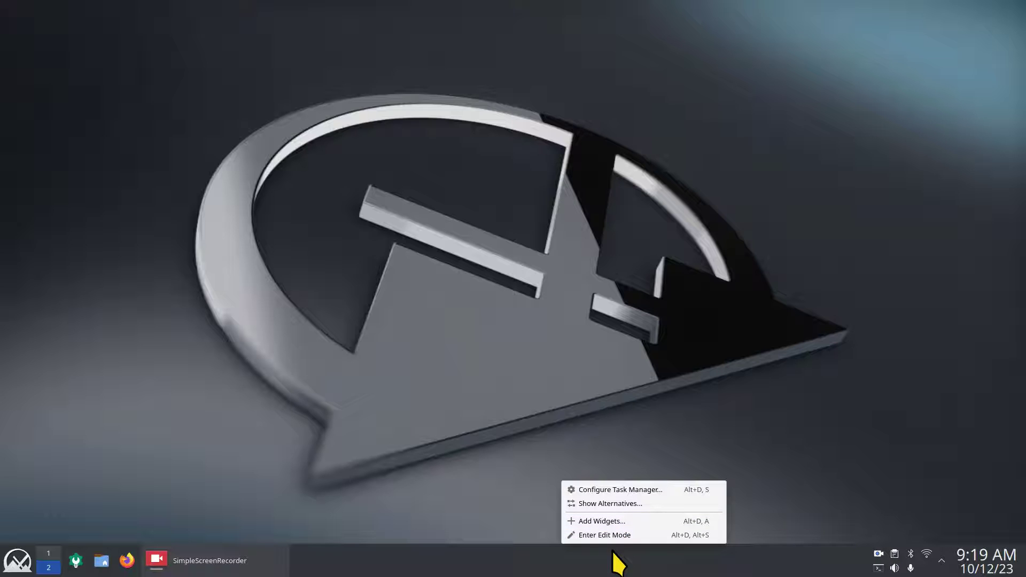
Add the Weather Report widget to the panel, found by searching 'wea'
{"action": "left_click", "coordinate": [632, 521]}
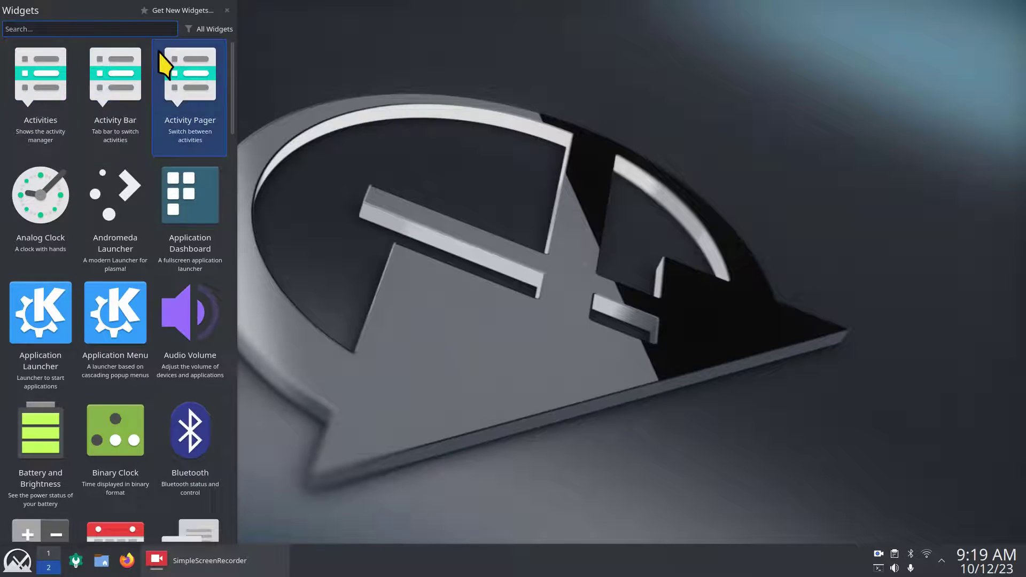
{"action": "type", "text": "wea"}
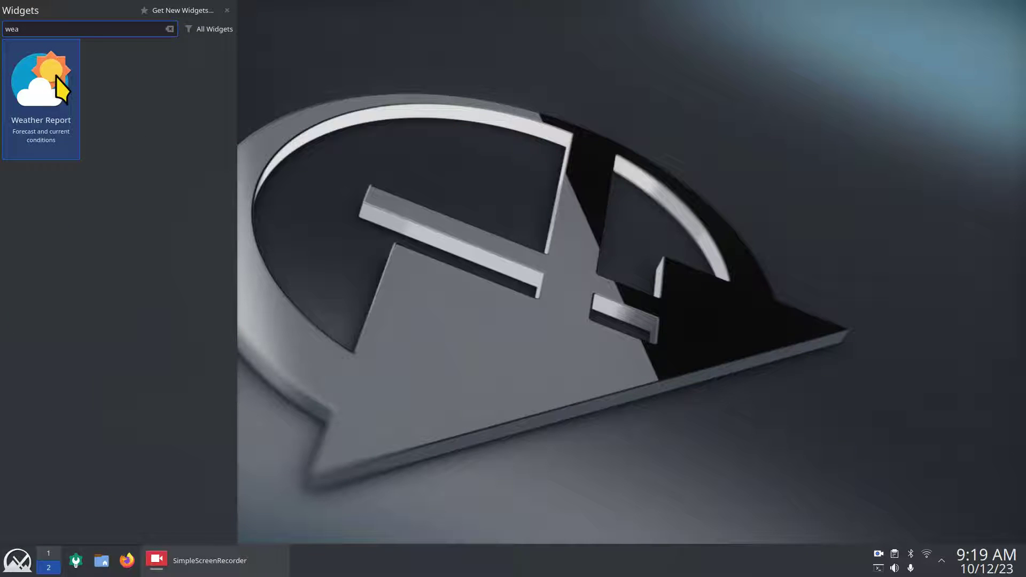
{"action": "double_click", "coordinate": [41, 80]}
{"action": "left_click", "coordinate": [228, 10]}
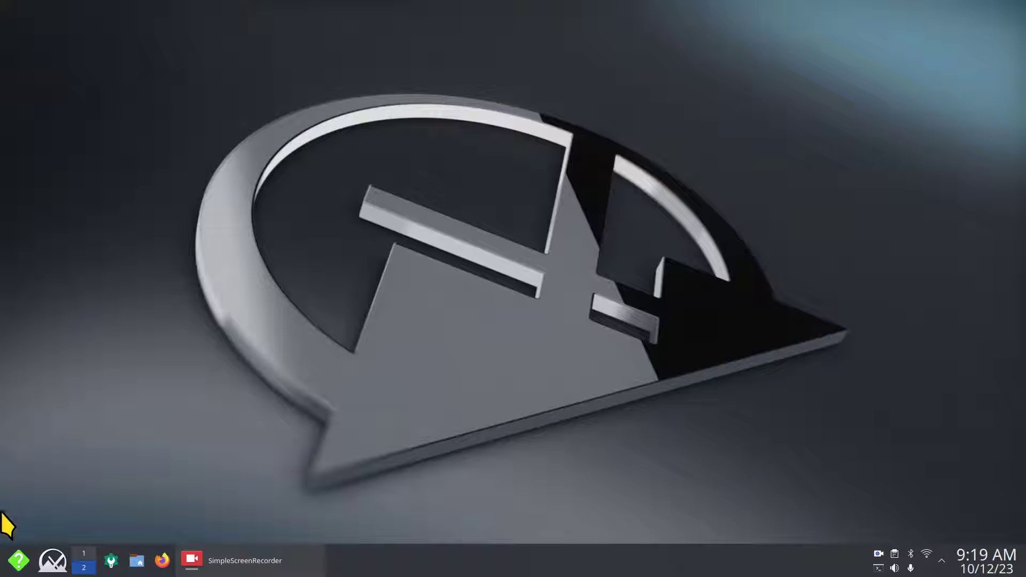
Set the weather widget's location to San Diego, California
{"action": "left_click", "coordinate": [53, 566]}
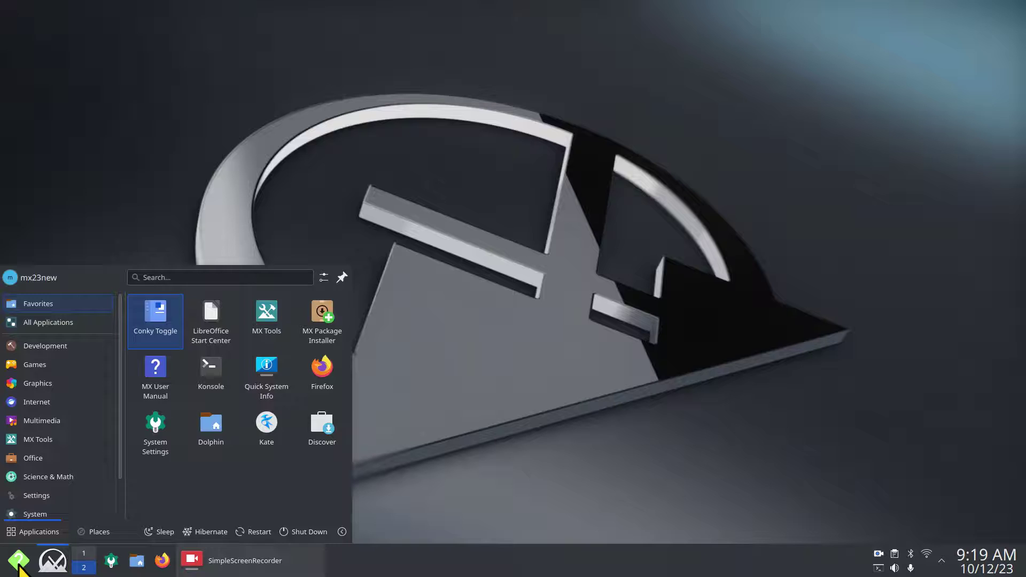
{"action": "left_click", "coordinate": [19, 568]}
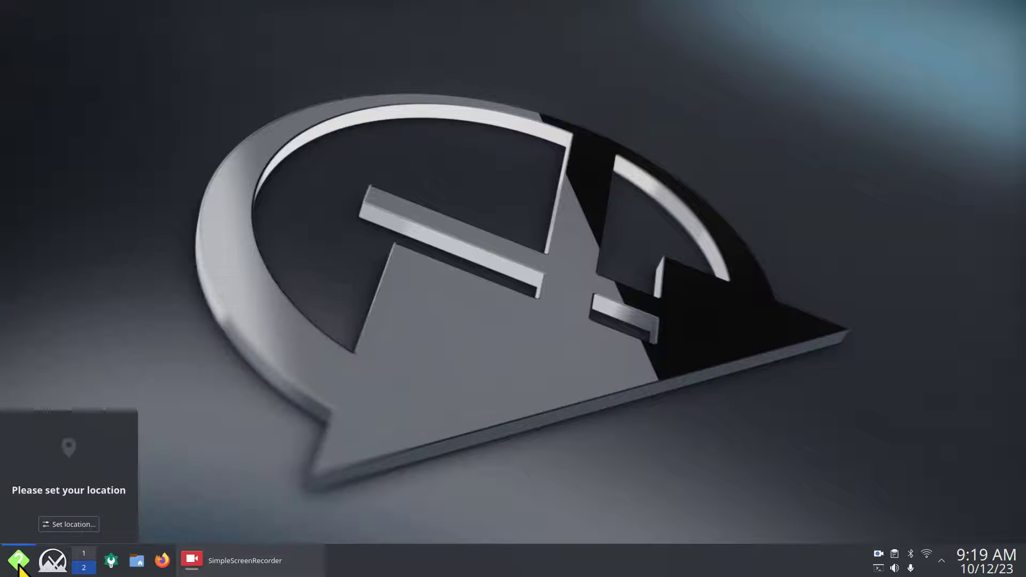
{"action": "left_click", "coordinate": [57, 522]}
{"action": "left_click", "coordinate": [483, 224]}
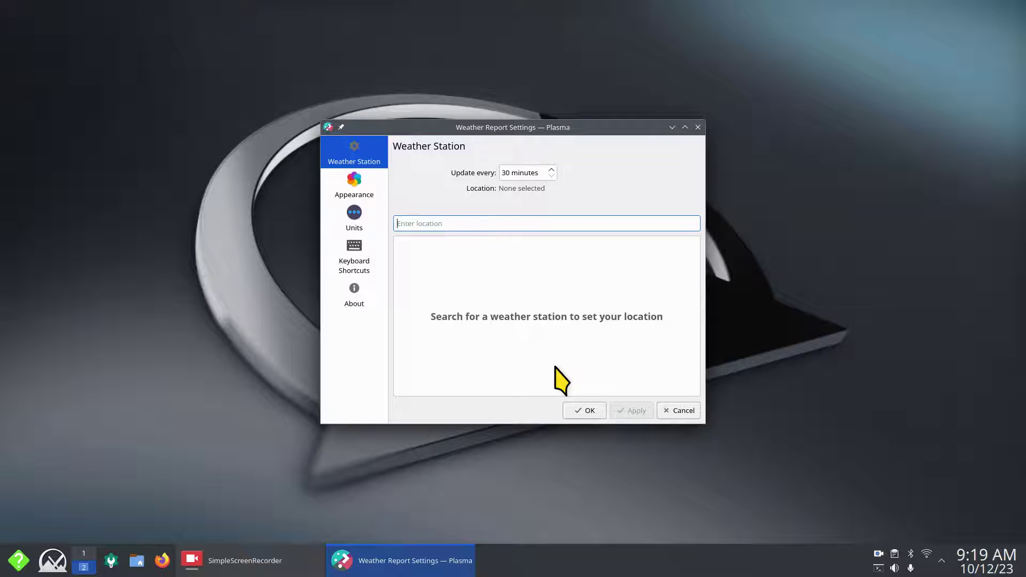
{"action": "type", "text": "san dieg"}
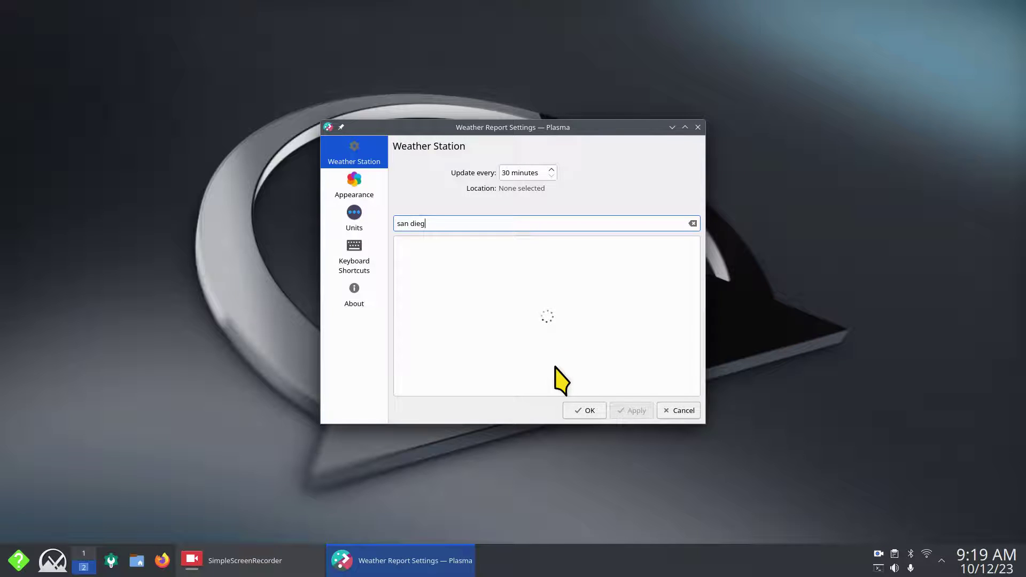
{"action": "type", "text": "o"}
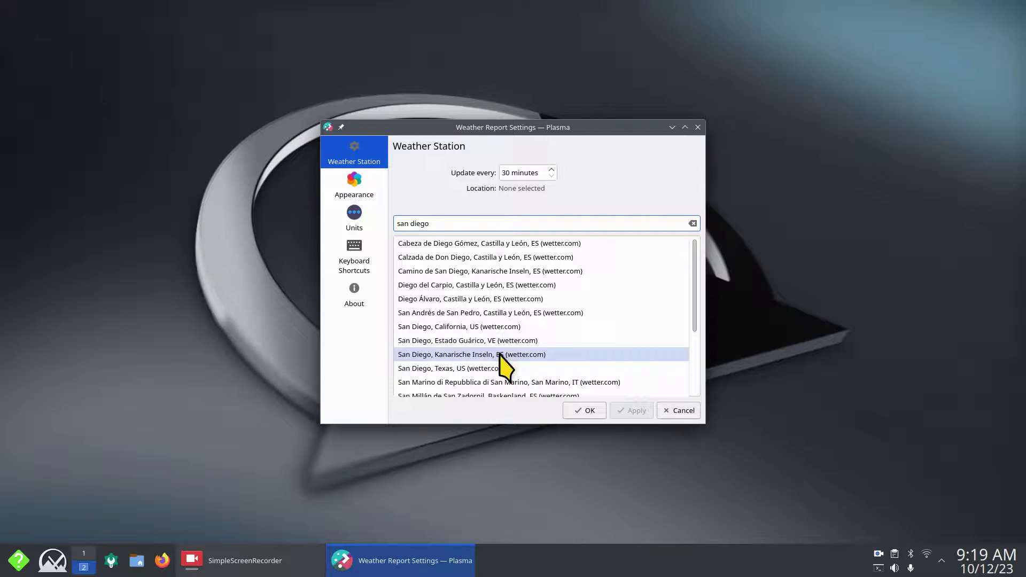
{"action": "left_click", "coordinate": [501, 326]}
{"action": "left_click", "coordinate": [631, 411]}
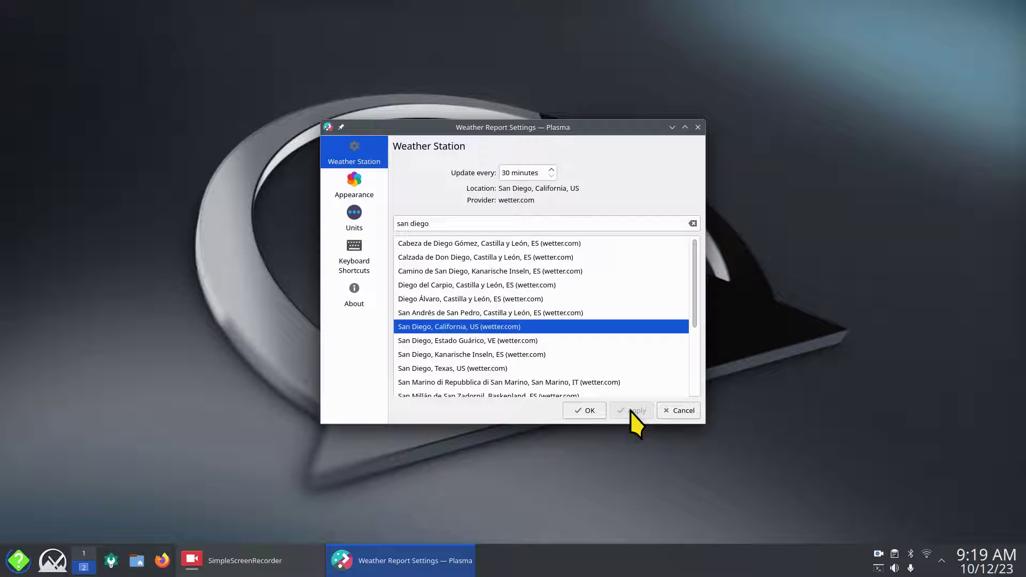
Confirm the San Diego location and view its forecast
{"action": "left_click", "coordinate": [591, 409]}
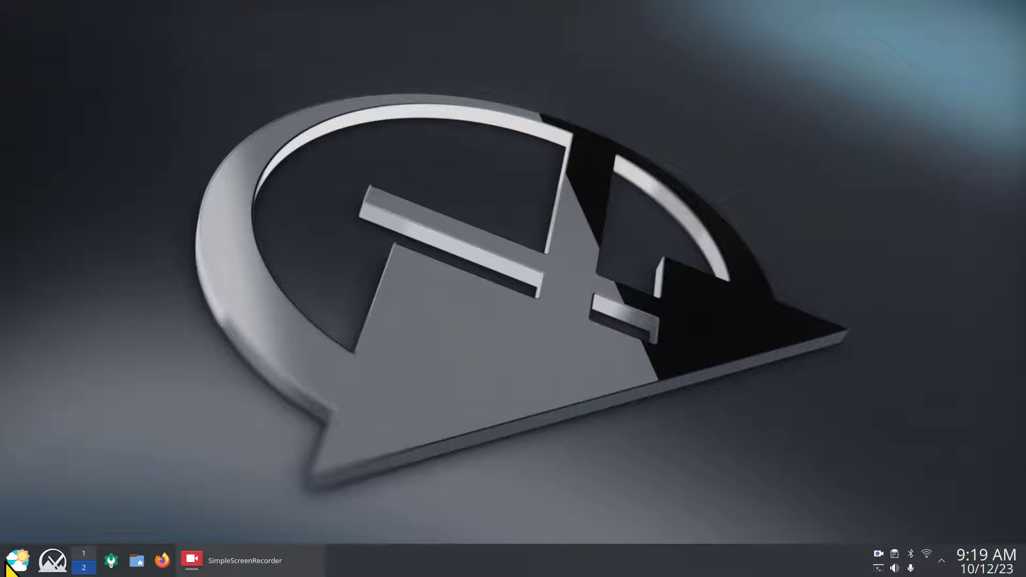
{"action": "left_click", "coordinate": [13, 566]}
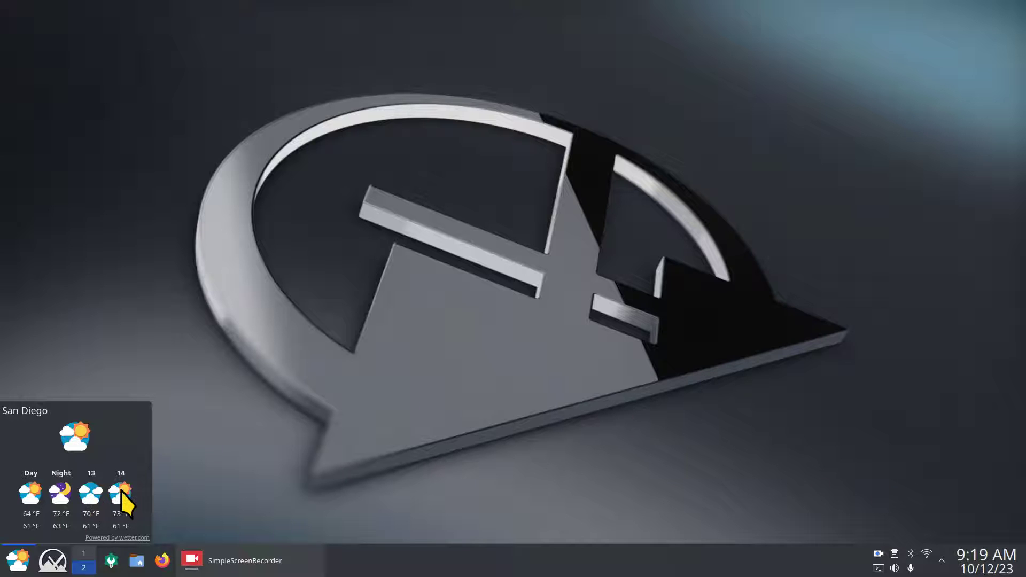
{"action": "mouse_move", "coordinate": [122, 492]}
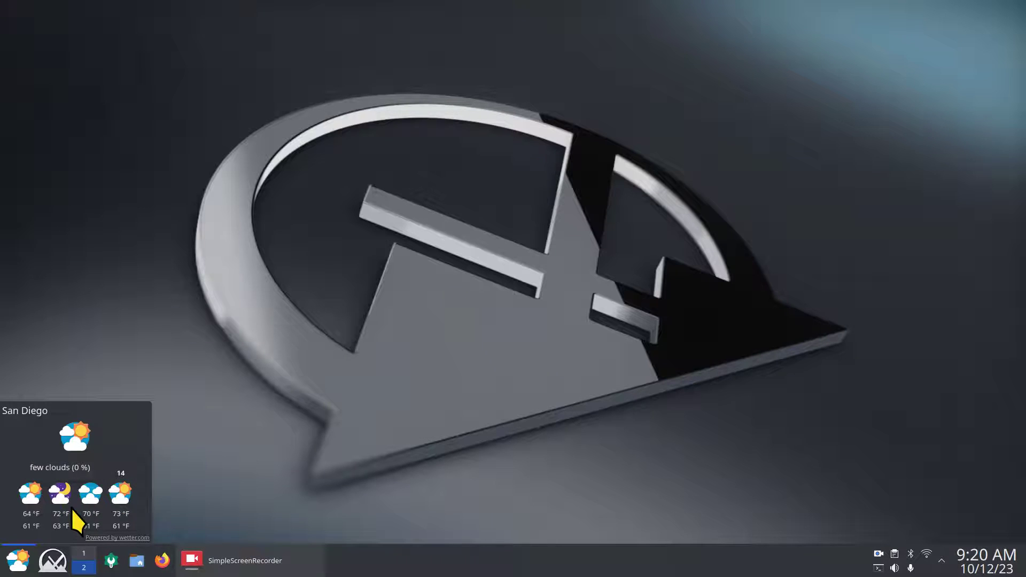
Switch the weather widget's temperature unit to Celsius, apply, and check the forecast
{"action": "right_click", "coordinate": [20, 561]}
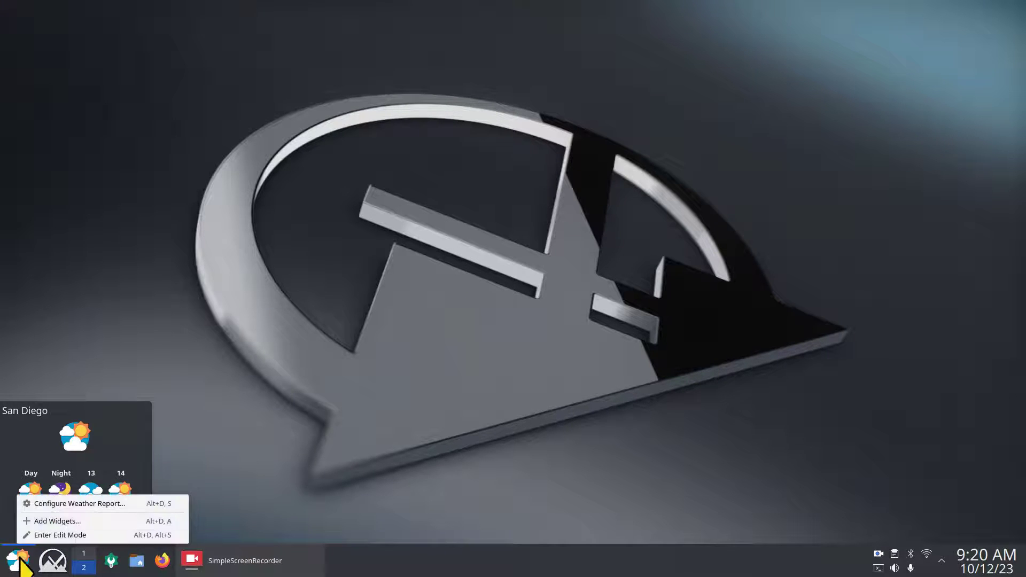
{"action": "left_click", "coordinate": [83, 505]}
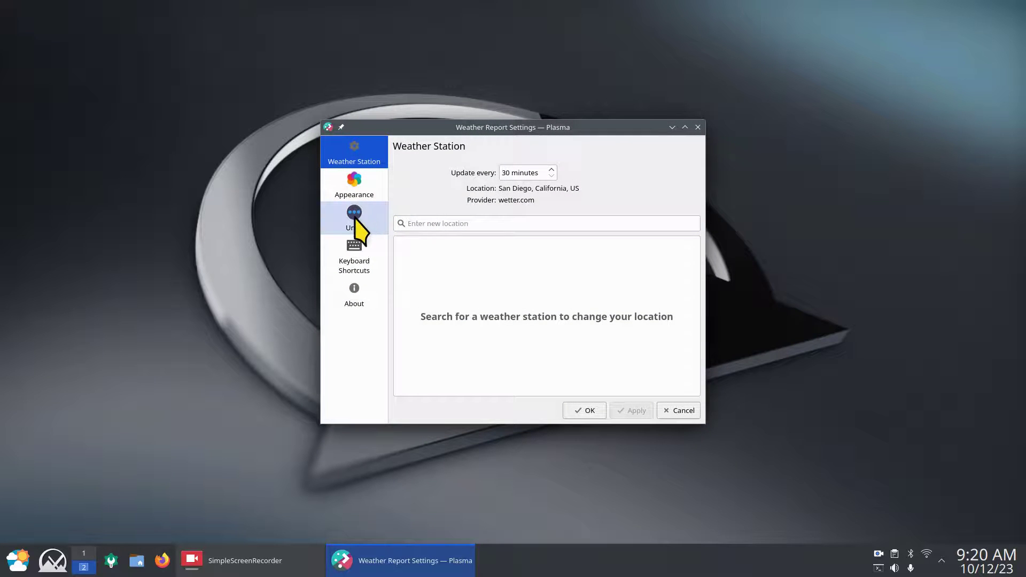
{"action": "left_click", "coordinate": [357, 218]}
{"action": "left_click", "coordinate": [568, 173]}
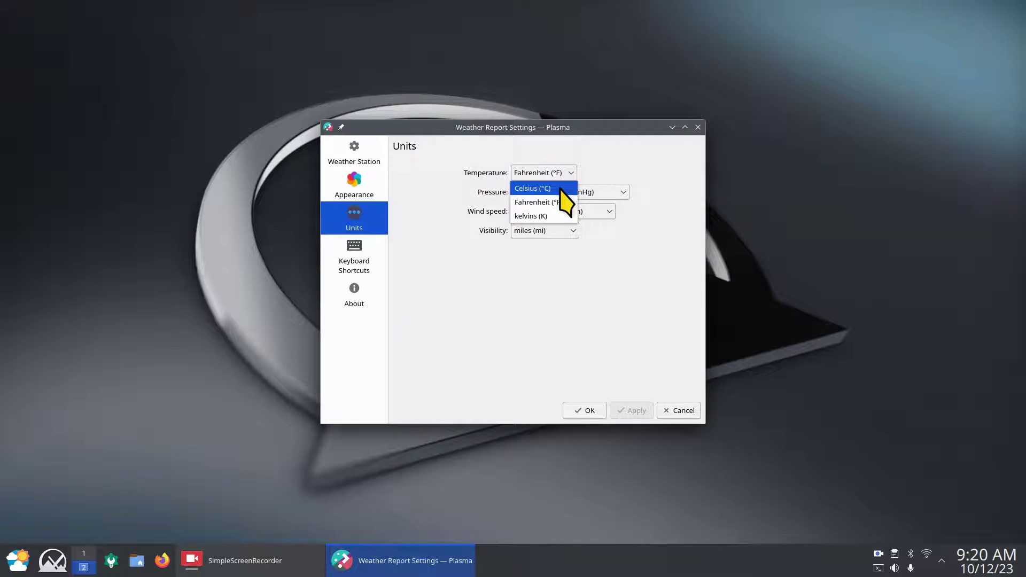
{"action": "left_click", "coordinate": [556, 188]}
{"action": "left_click", "coordinate": [634, 412]}
{"action": "left_click", "coordinate": [588, 413]}
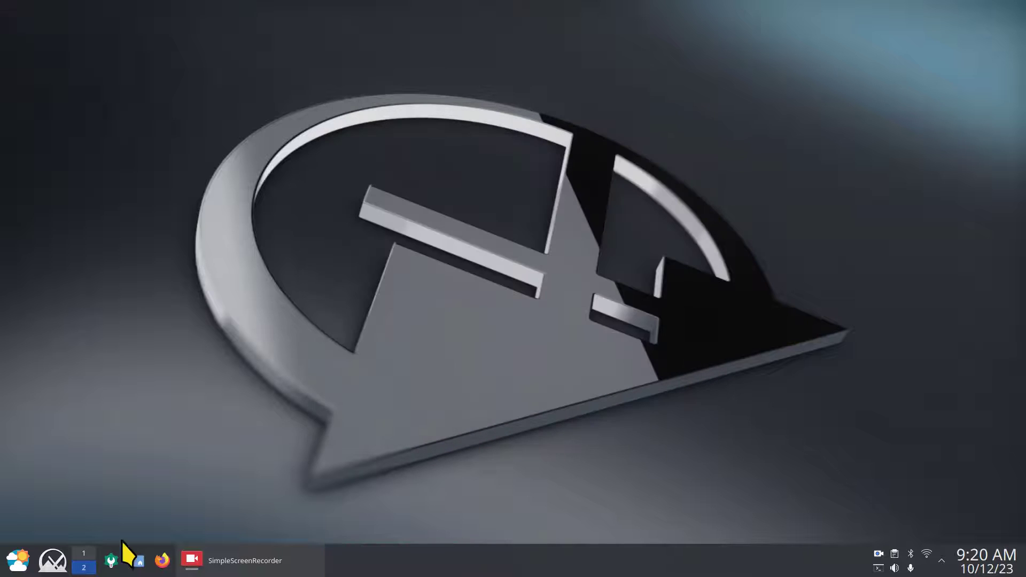
{"action": "left_click", "coordinate": [10, 561]}
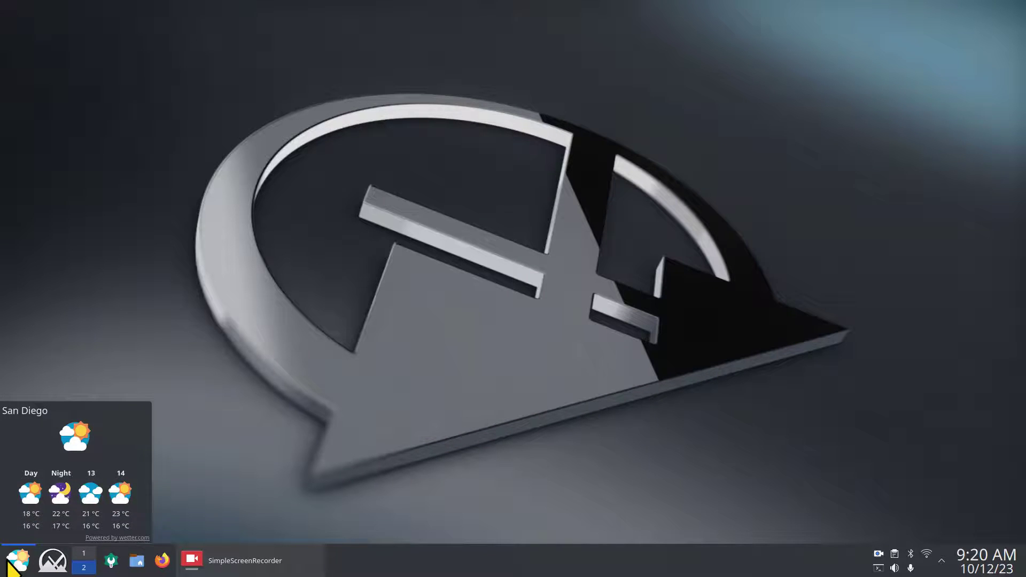
Remove the Weather Report widget in panel edit mode, exit editing, and dismiss the removal notice
{"action": "right_click", "coordinate": [9, 561]}
{"action": "left_click", "coordinate": [54, 530]}
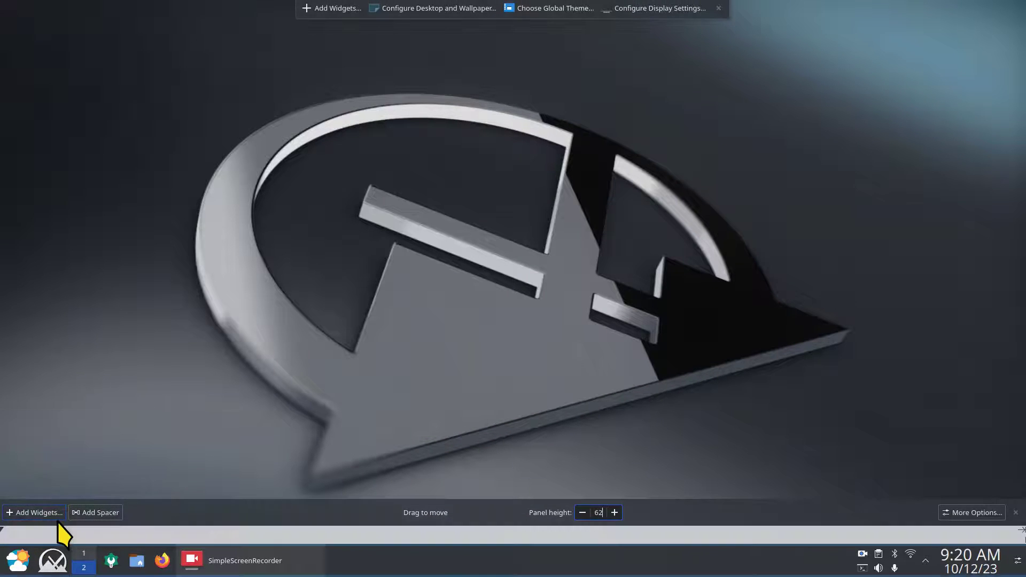
{"action": "mouse_move", "coordinate": [16, 559]}
{"action": "left_click", "coordinate": [30, 515]}
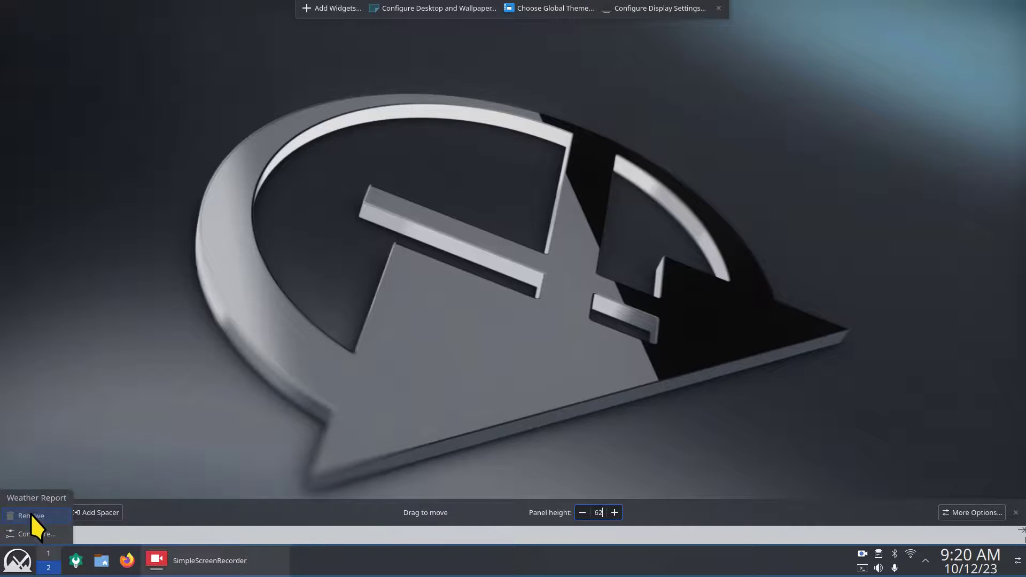
{"action": "left_click", "coordinate": [722, 8]}
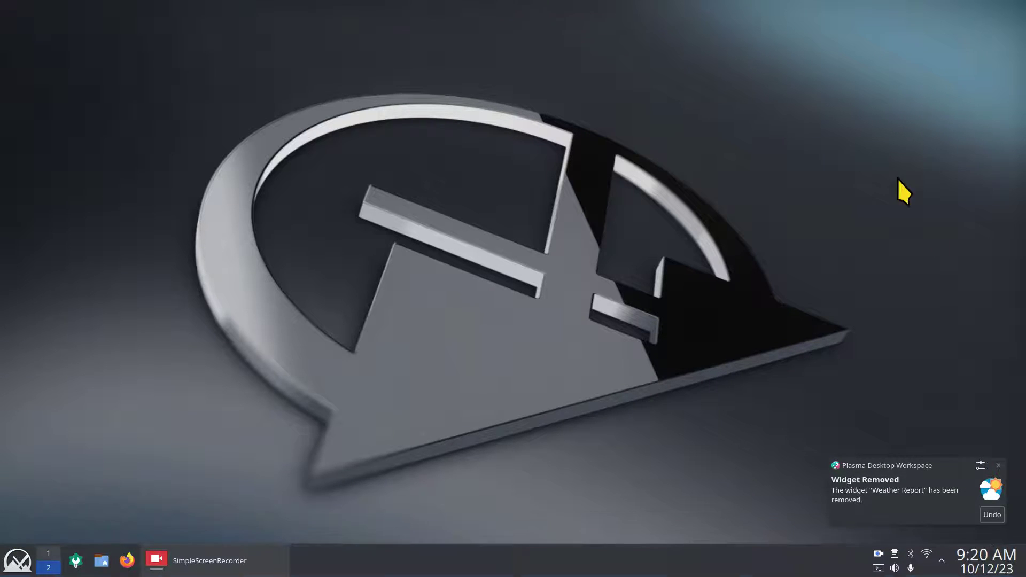
{"action": "left_click", "coordinate": [998, 466]}
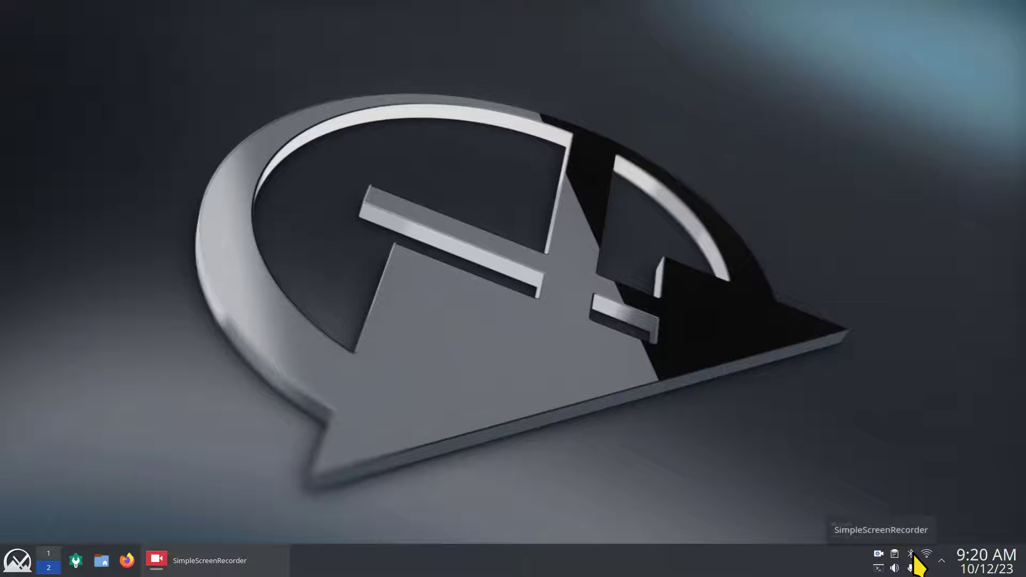
Set the Updates tray entry to Always shown and apply
{"action": "left_click", "coordinate": [942, 560]}
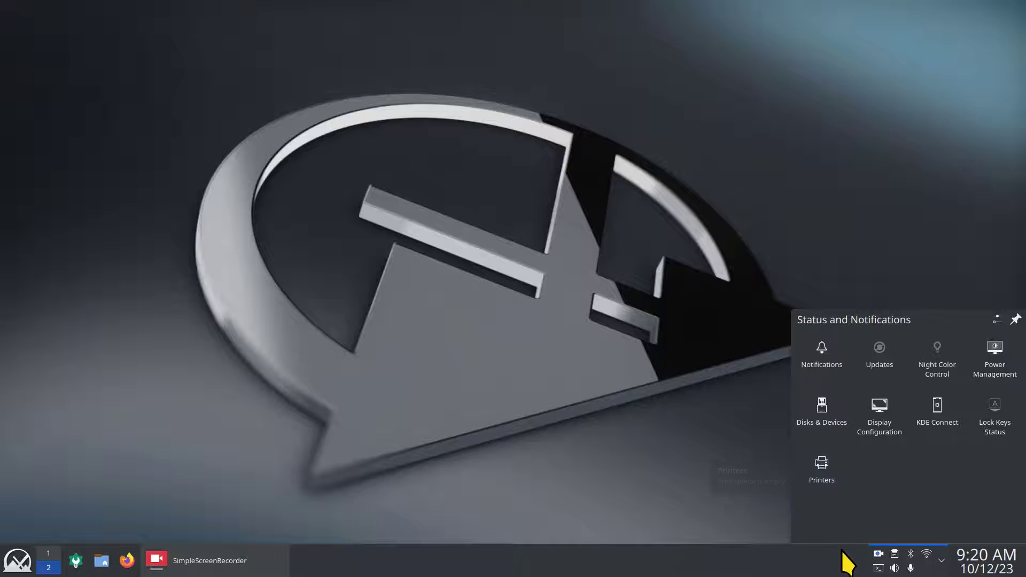
{"action": "left_click", "coordinate": [997, 320]}
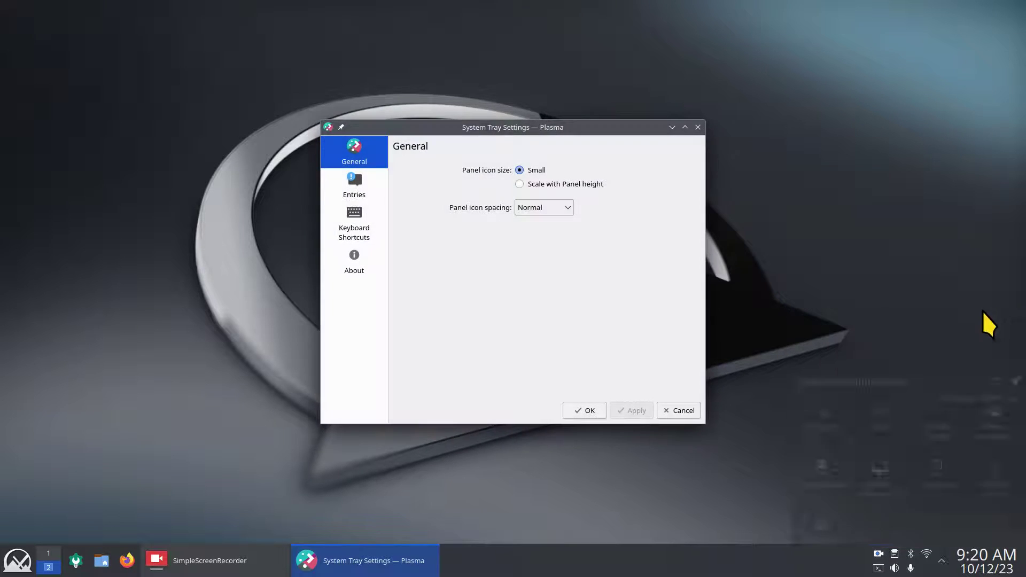
{"action": "left_click", "coordinate": [356, 203]}
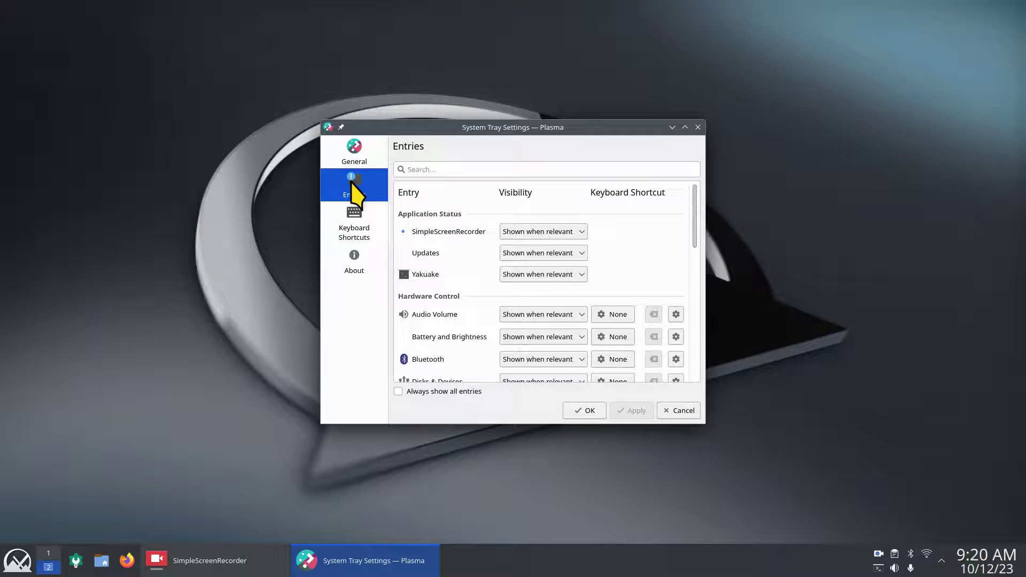
{"action": "left_click", "coordinate": [542, 257]}
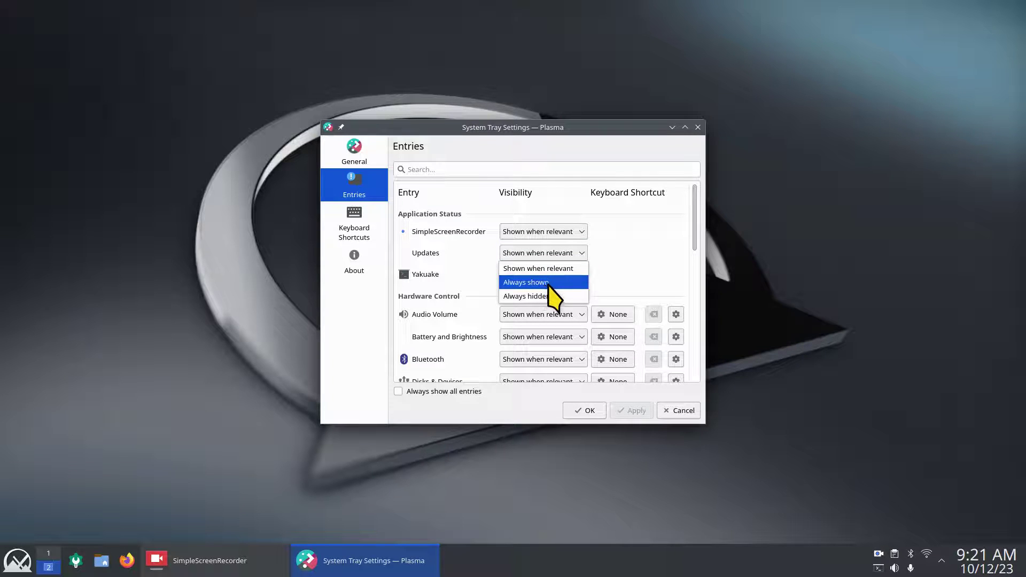
{"action": "left_click", "coordinate": [546, 286]}
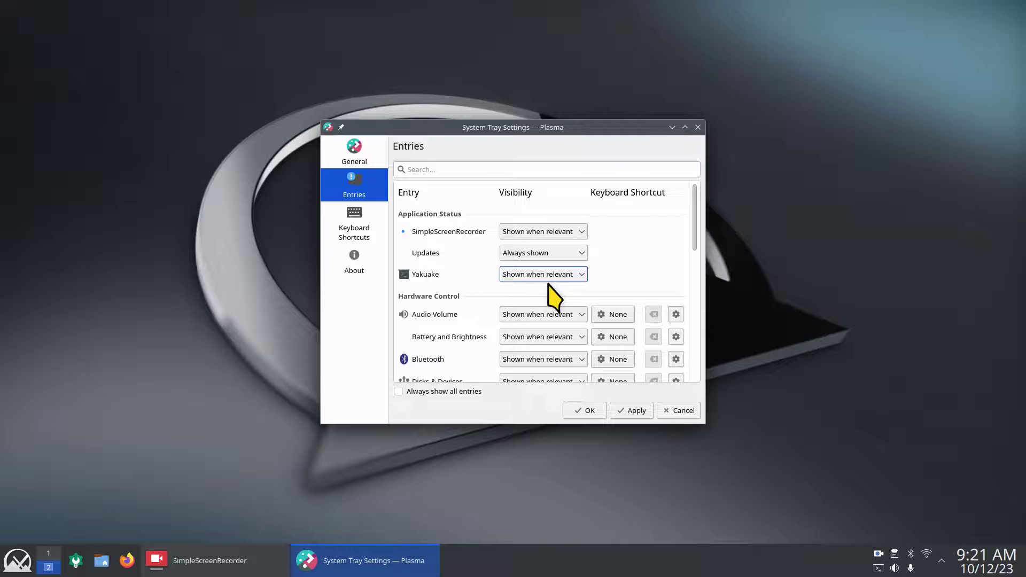
{"action": "left_click", "coordinate": [627, 410]}
{"action": "left_click", "coordinate": [698, 128]}
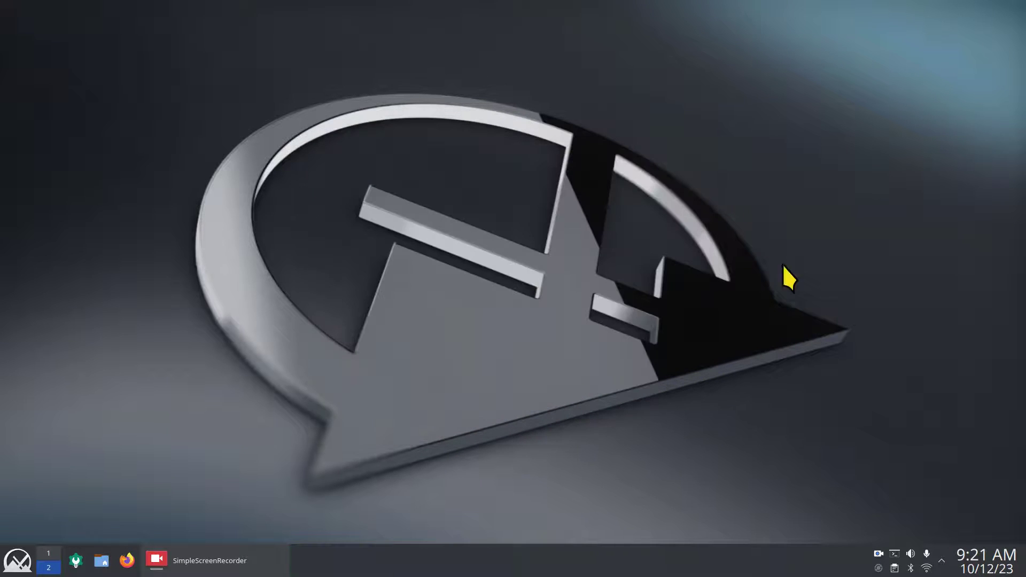
{"action": "mouse_move", "coordinate": [878, 569]}
{"action": "left_click", "coordinate": [878, 569]}
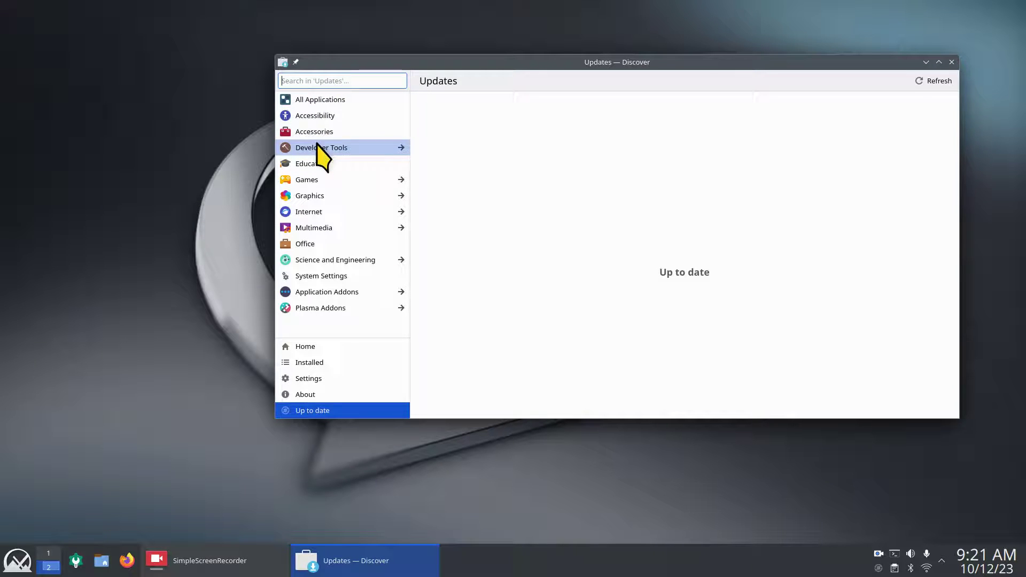
{"action": "left_click", "coordinate": [952, 62]}
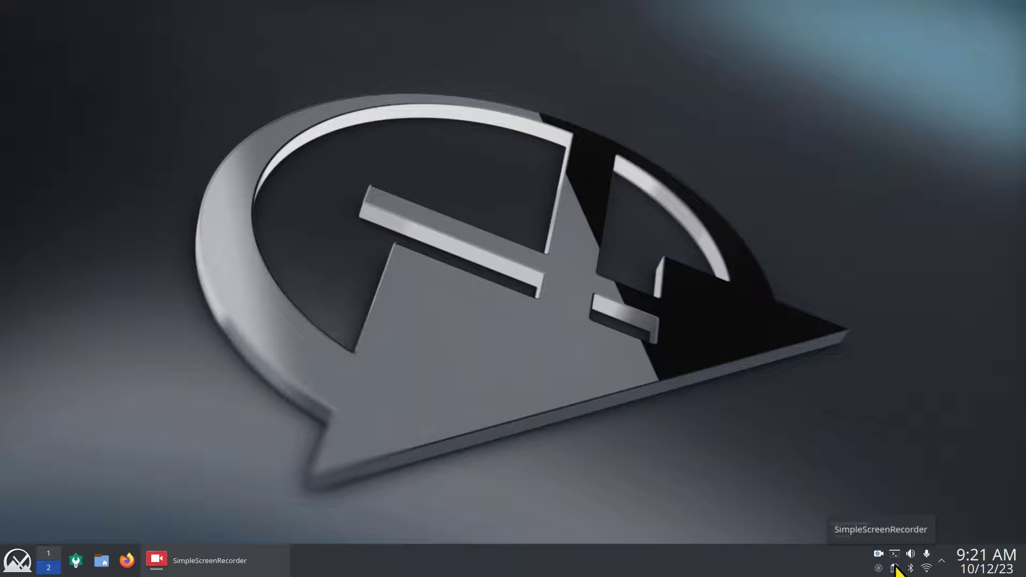
Set both the Printers and Weather Report tray entries to Always shown, then apply and save
{"action": "left_click", "coordinate": [942, 560]}
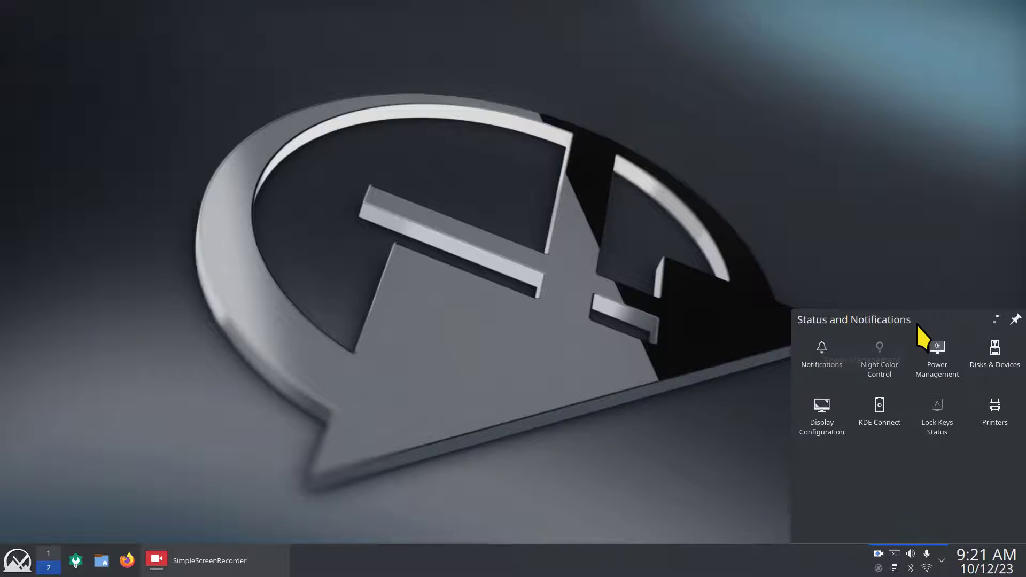
{"action": "left_click", "coordinate": [996, 319]}
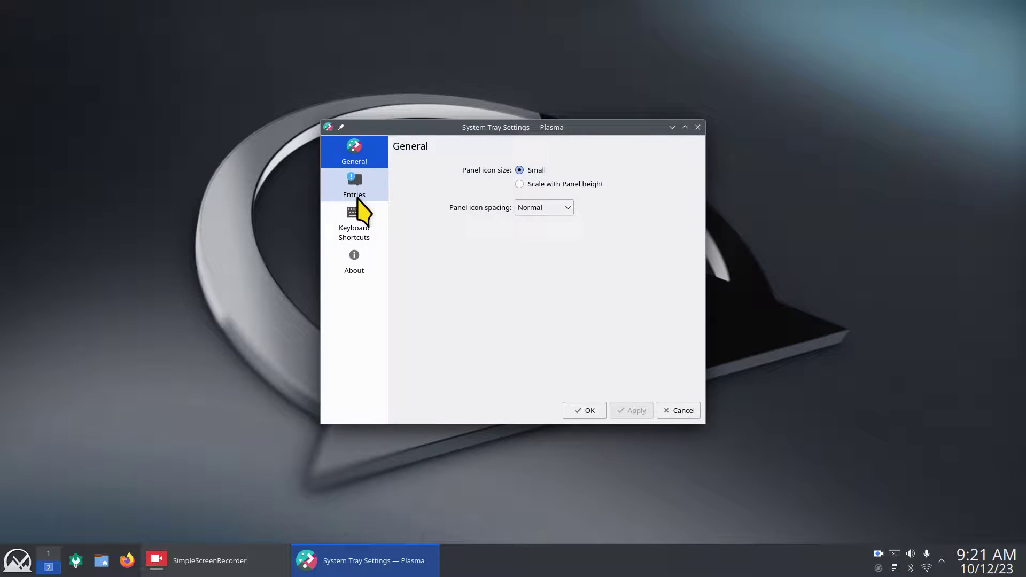
{"action": "left_click", "coordinate": [357, 195]}
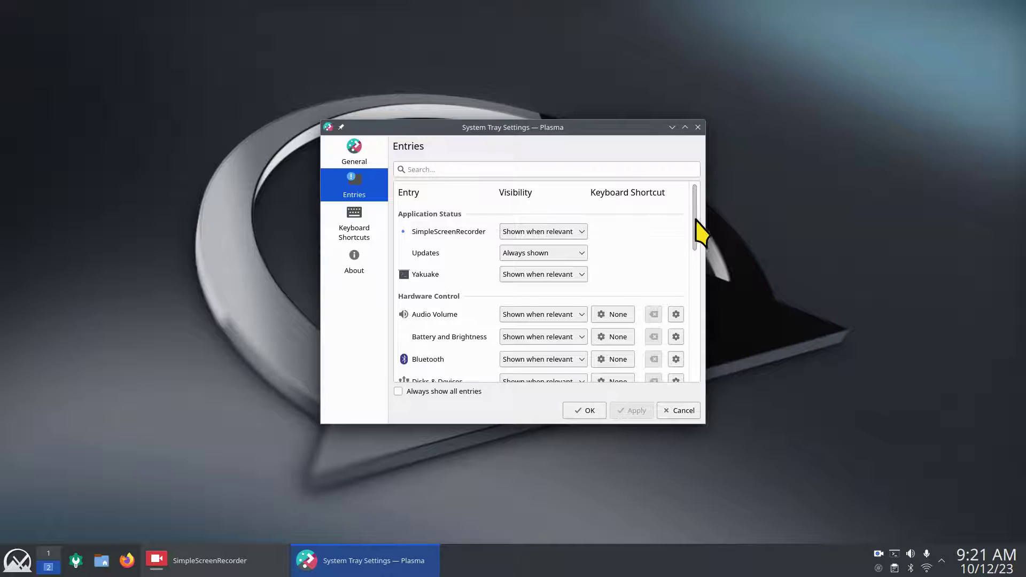
{"action": "left_click_drag", "start_coordinate": [696, 220], "coordinate": [694, 305]}
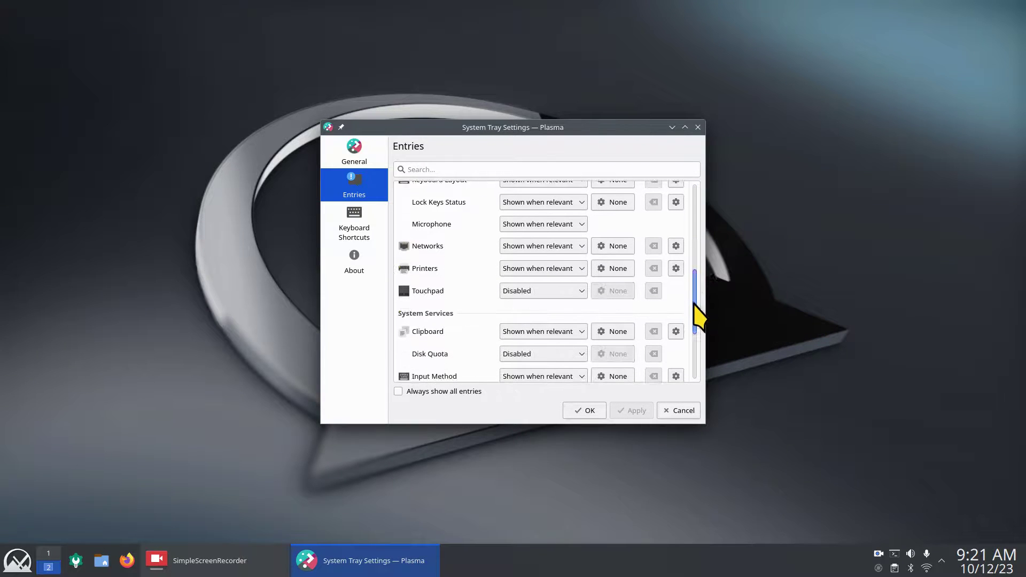
{"action": "left_click", "coordinate": [556, 269]}
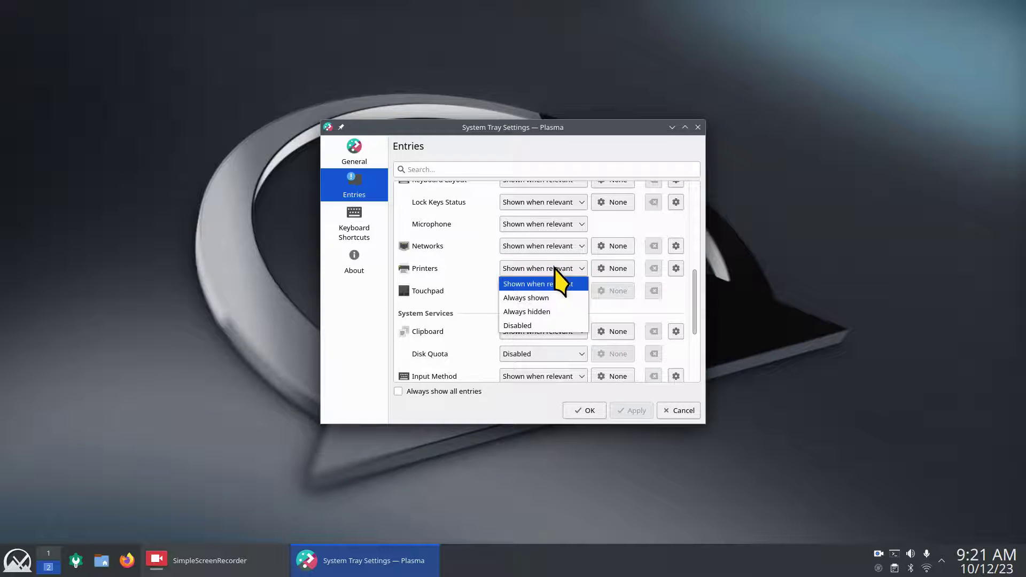
{"action": "left_click", "coordinate": [550, 299]}
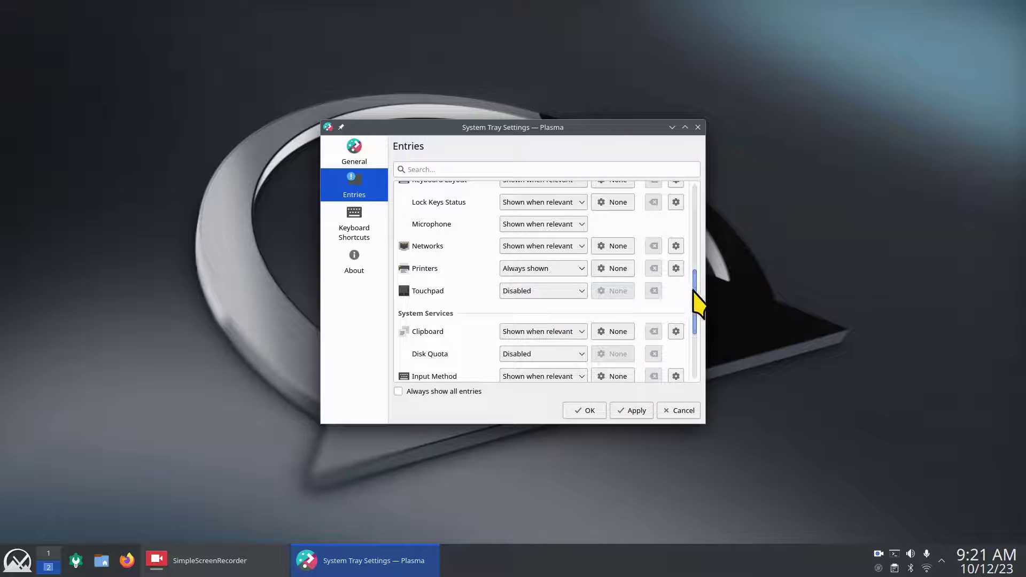
{"action": "left_click_drag", "start_coordinate": [695, 298], "coordinate": [702, 345]}
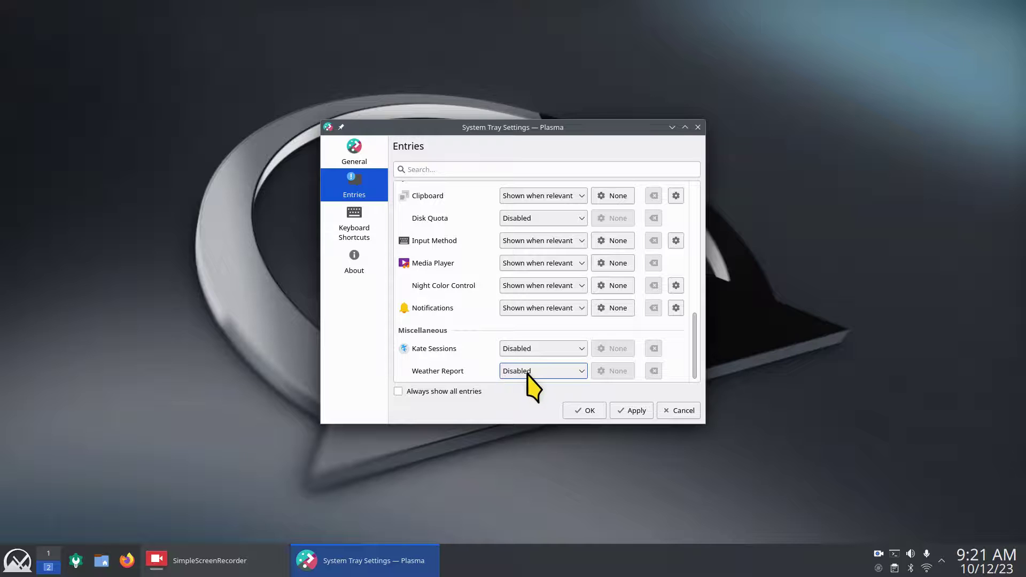
{"action": "left_click", "coordinate": [565, 374]}
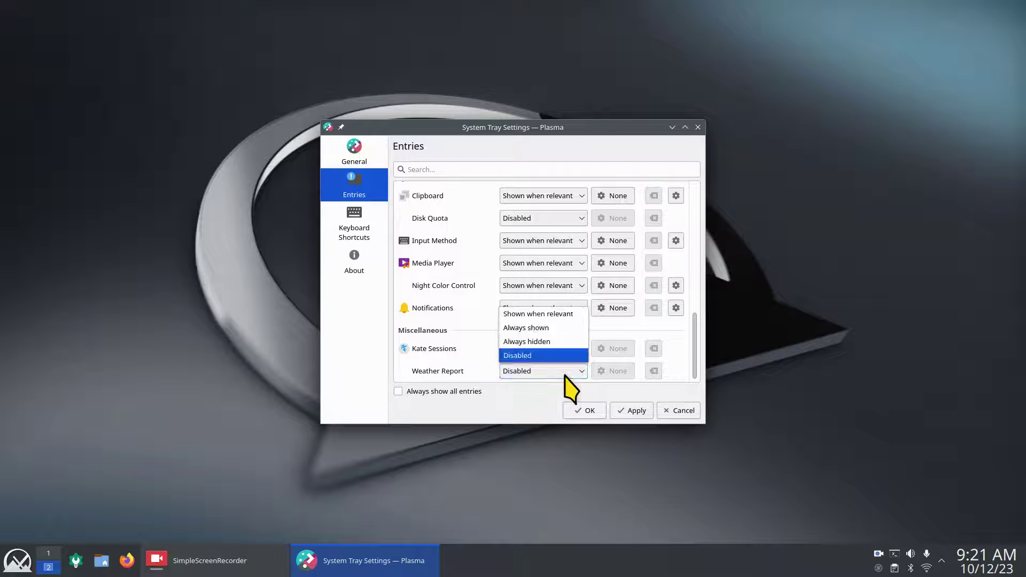
{"action": "left_click", "coordinate": [565, 328]}
{"action": "left_click", "coordinate": [630, 411]}
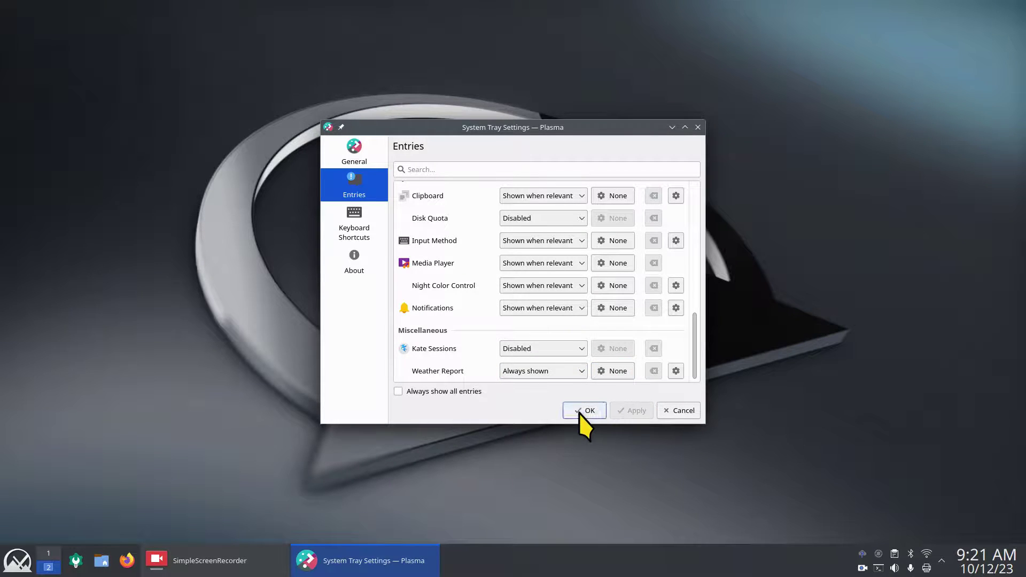
{"action": "left_click", "coordinate": [580, 412]}
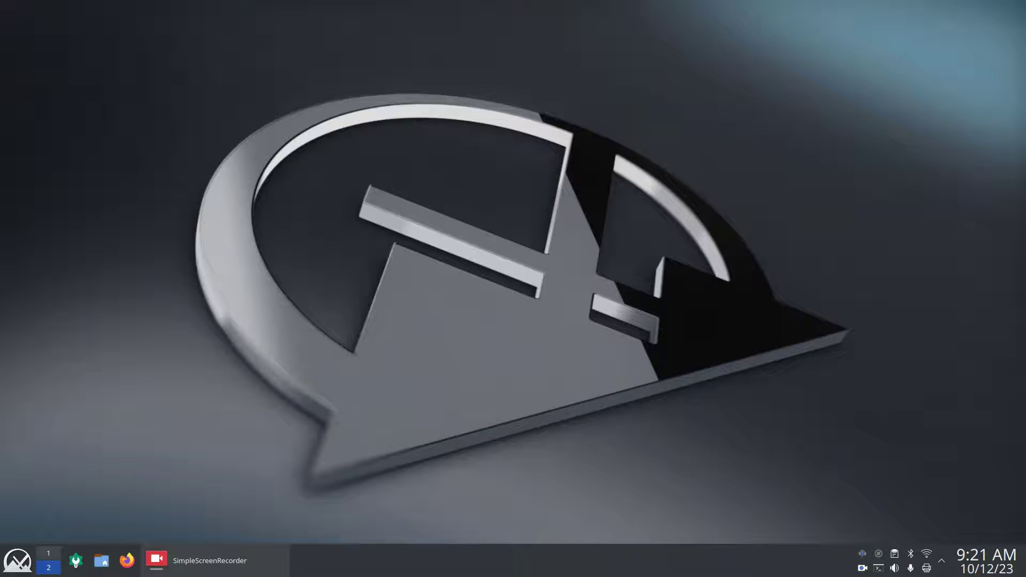
{"action": "left_click", "coordinate": [927, 569]}
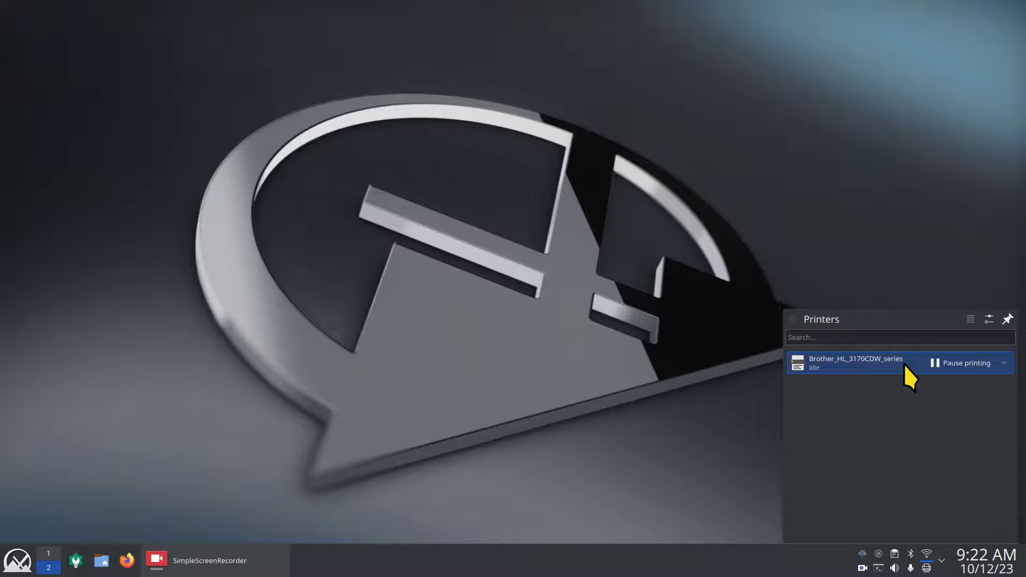
{"action": "left_click", "coordinate": [711, 429]}
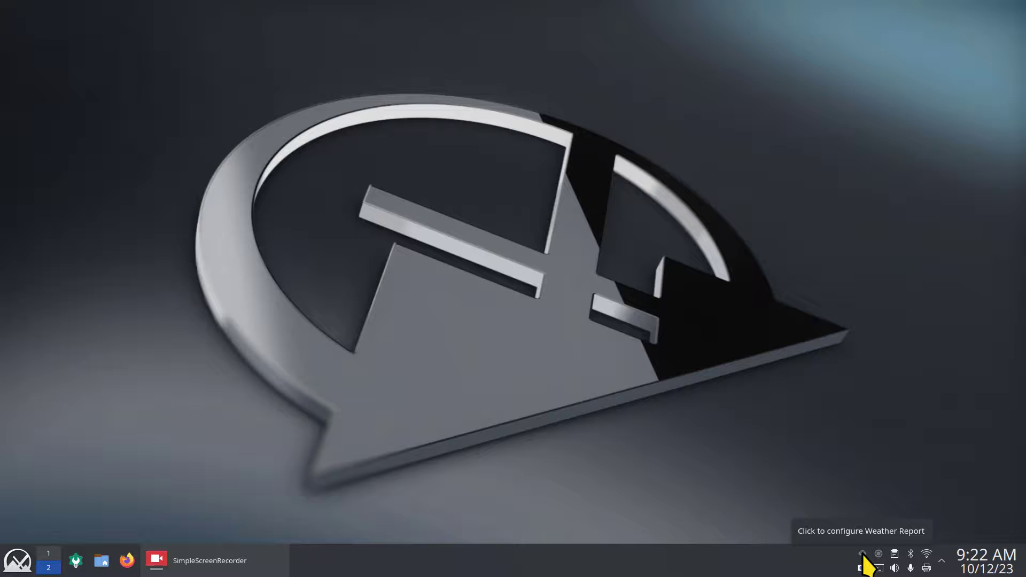
Set the tray weather report's location to San Diego, California
{"action": "left_click", "coordinate": [862, 554]}
{"action": "left_click", "coordinate": [903, 483]}
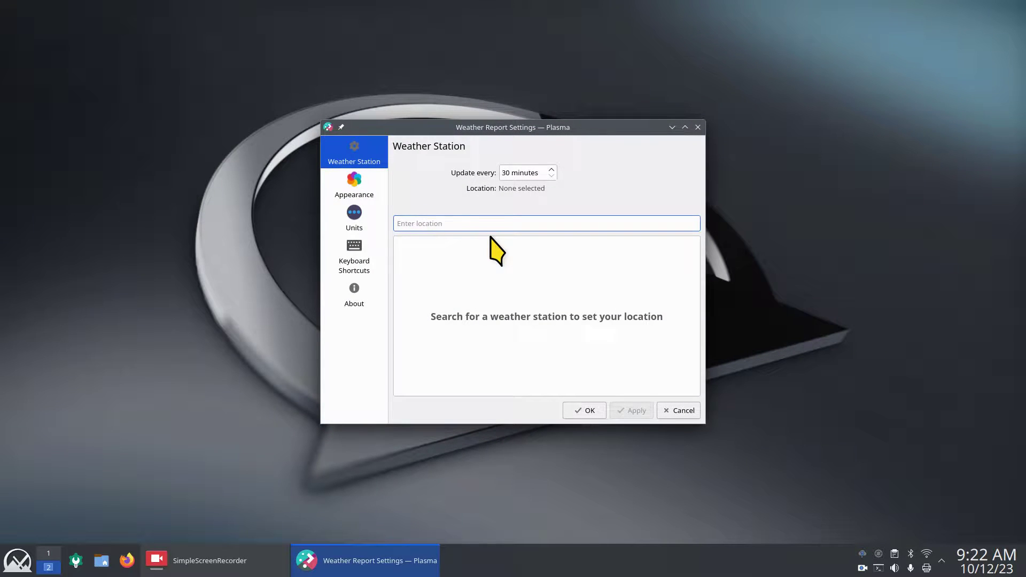
{"action": "type", "text": "san diego"}
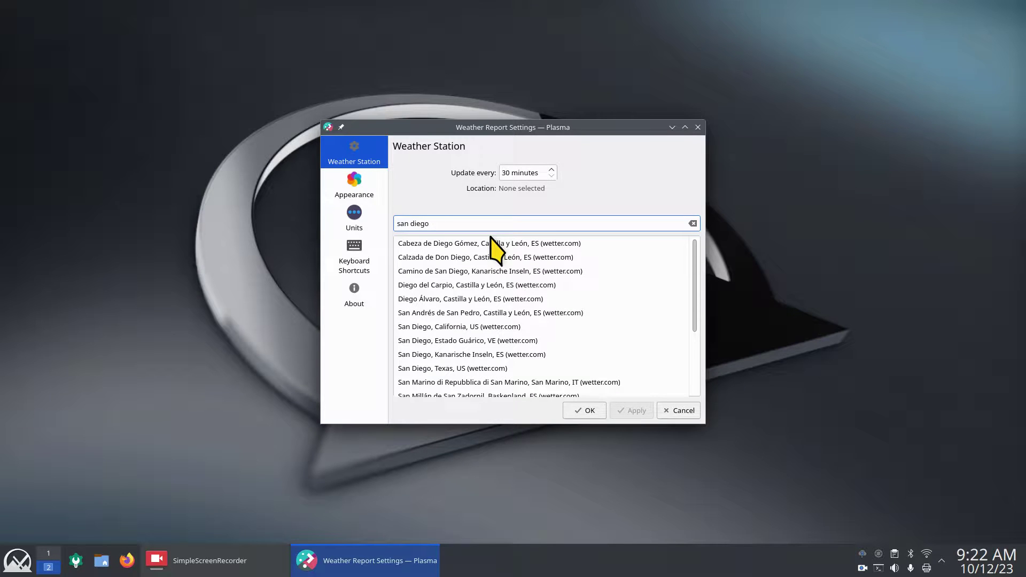
{"action": "left_click", "coordinate": [496, 328]}
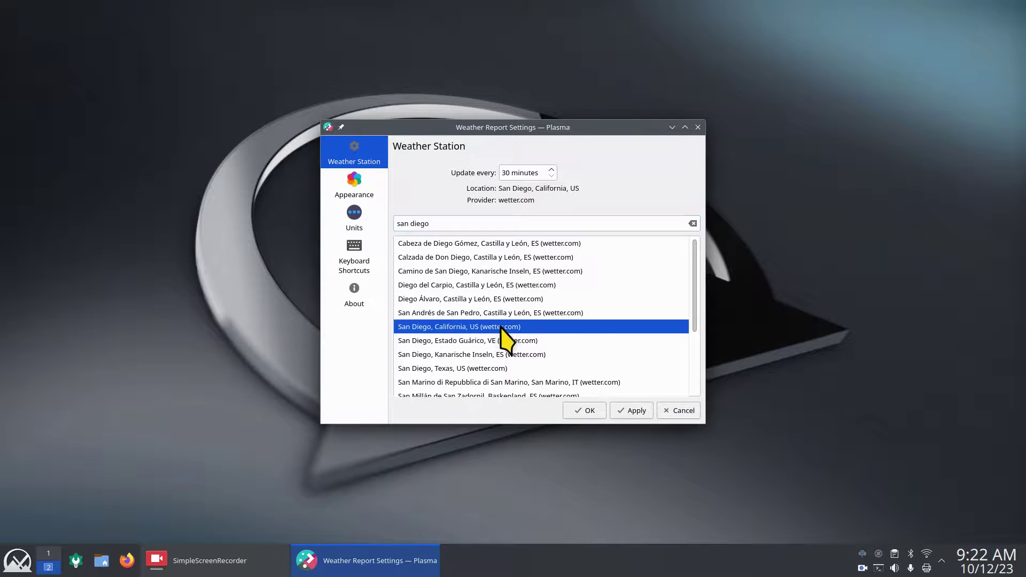
{"action": "left_click", "coordinate": [584, 411]}
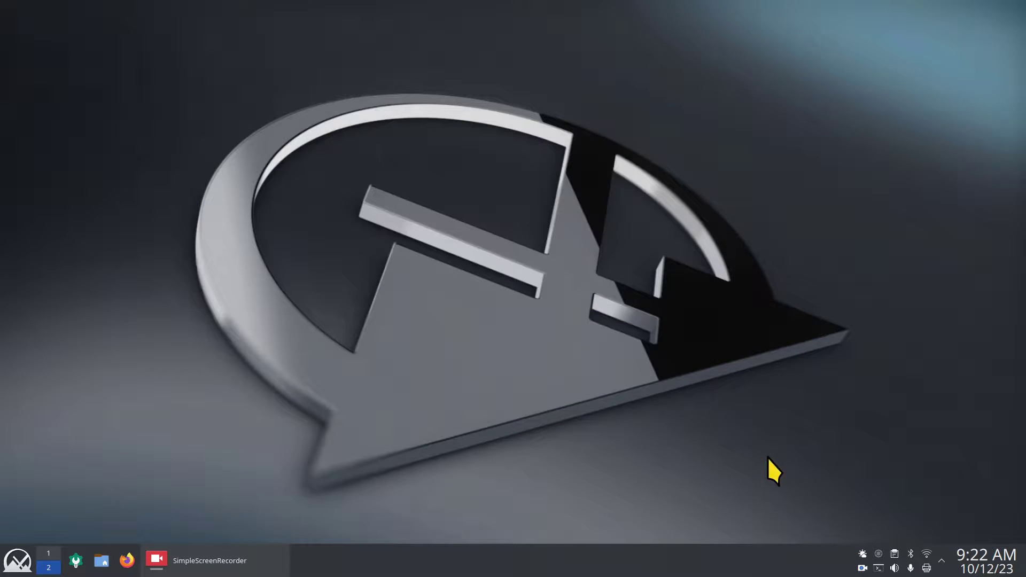
Change the weather report's temperature unit to Celsius and save the settings
{"action": "left_click", "coordinate": [862, 554]}
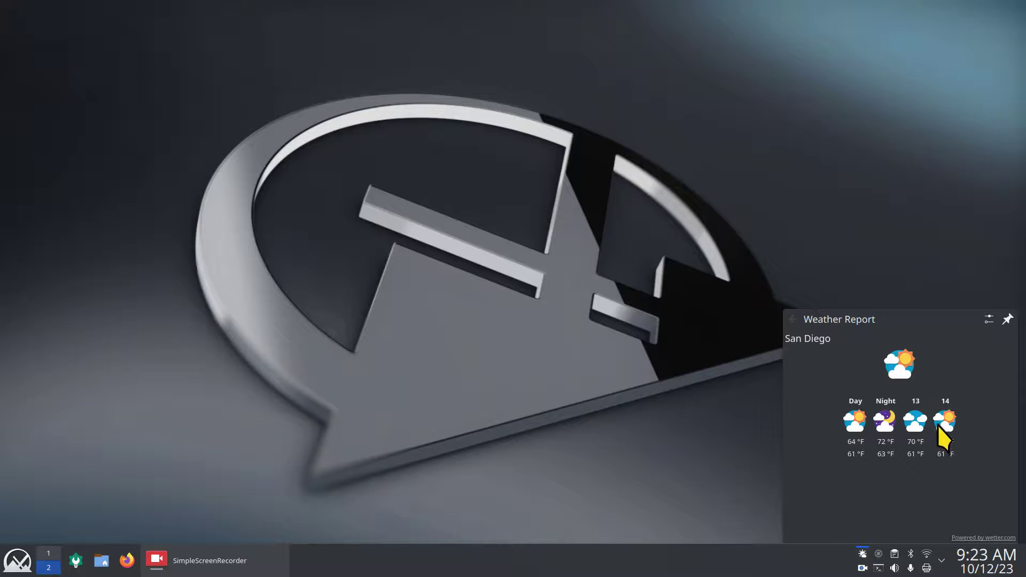
{"action": "mouse_move", "coordinate": [980, 571]}
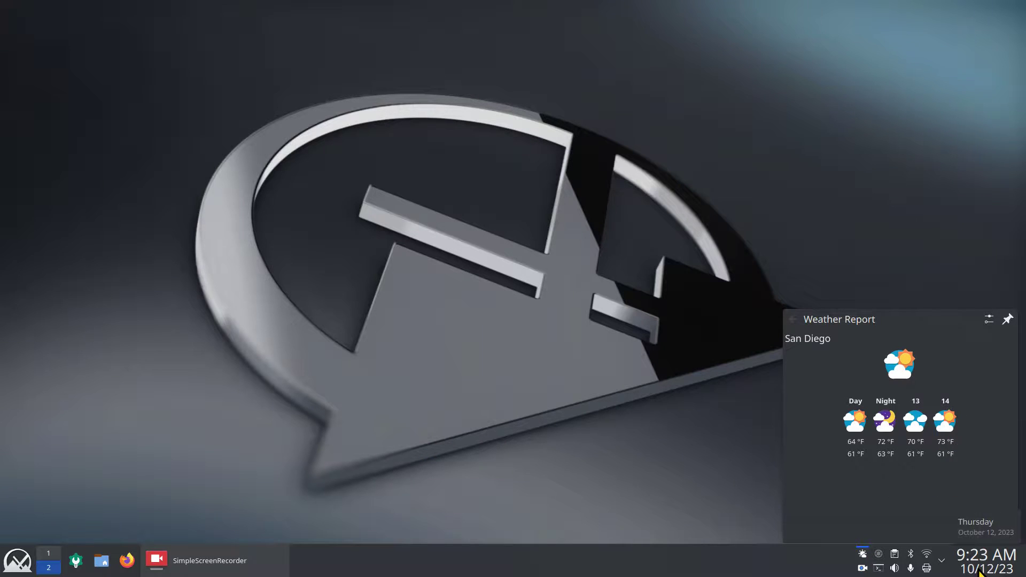
{"action": "mouse_move", "coordinate": [916, 434]}
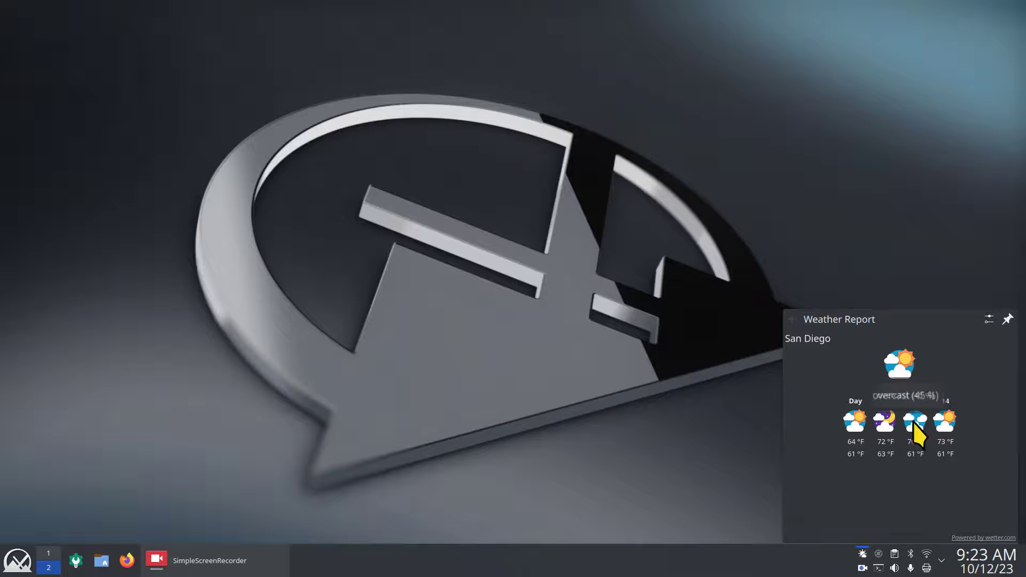
{"action": "left_click", "coordinate": [989, 319]}
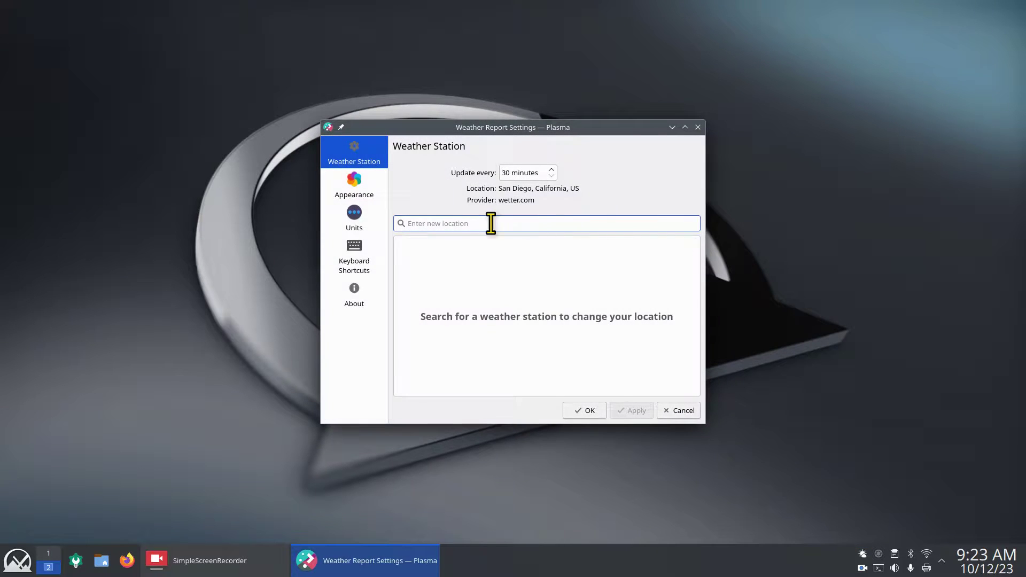
{"action": "left_click", "coordinate": [355, 224]}
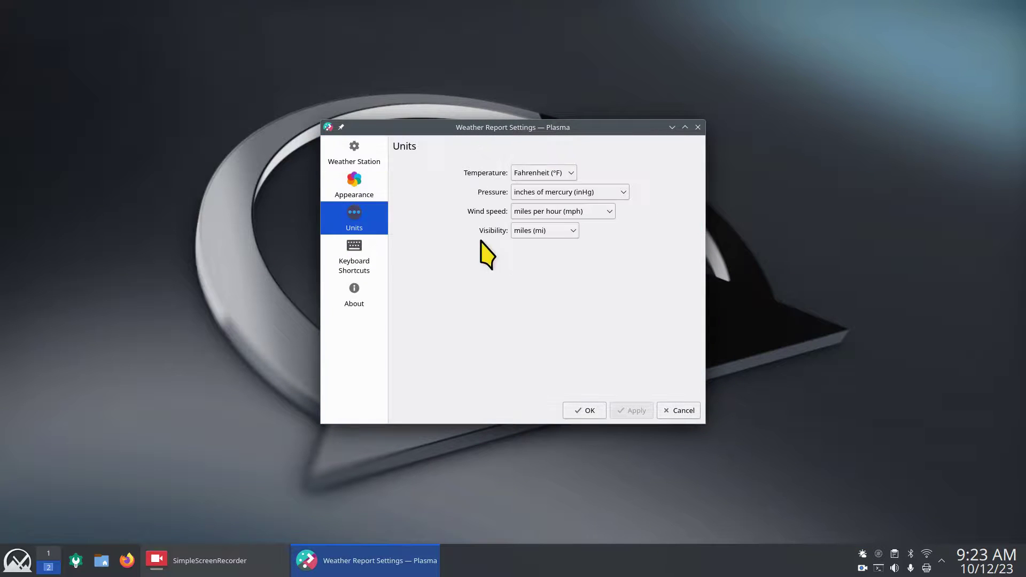
{"action": "left_click", "coordinate": [551, 176]}
{"action": "left_click", "coordinate": [561, 189]}
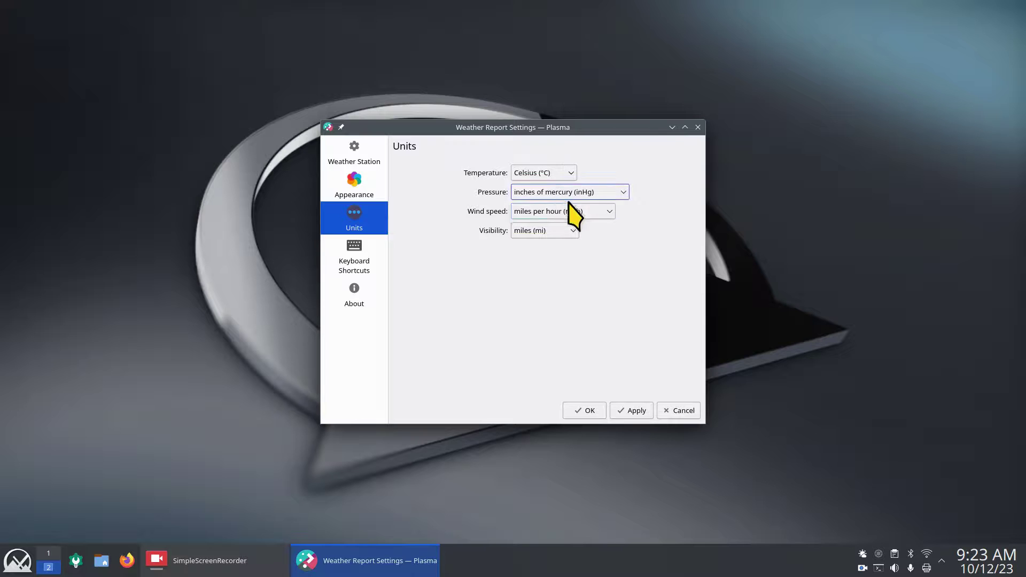
{"action": "left_click", "coordinate": [591, 411]}
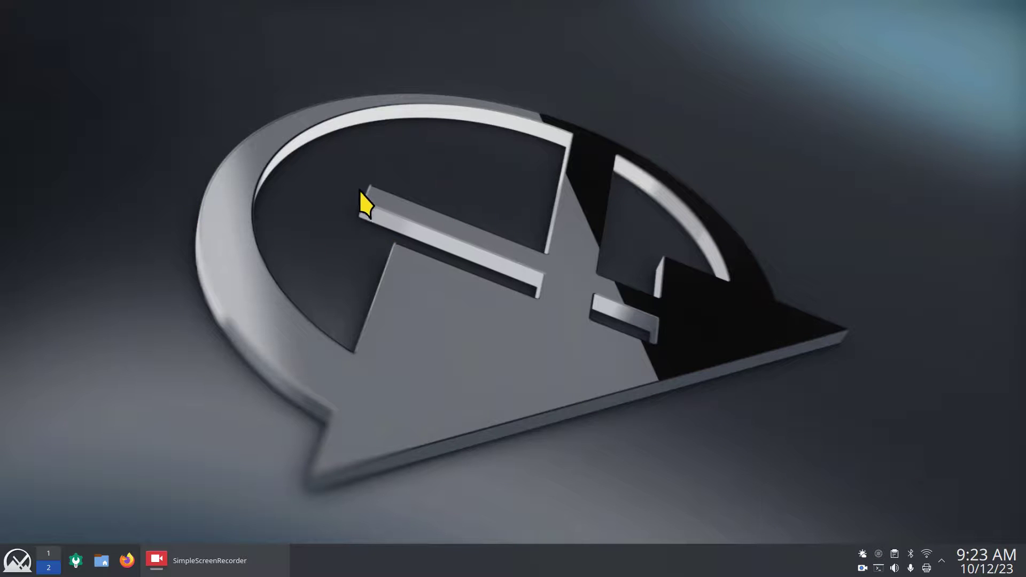
{"action": "left_click", "coordinate": [10, 563]}
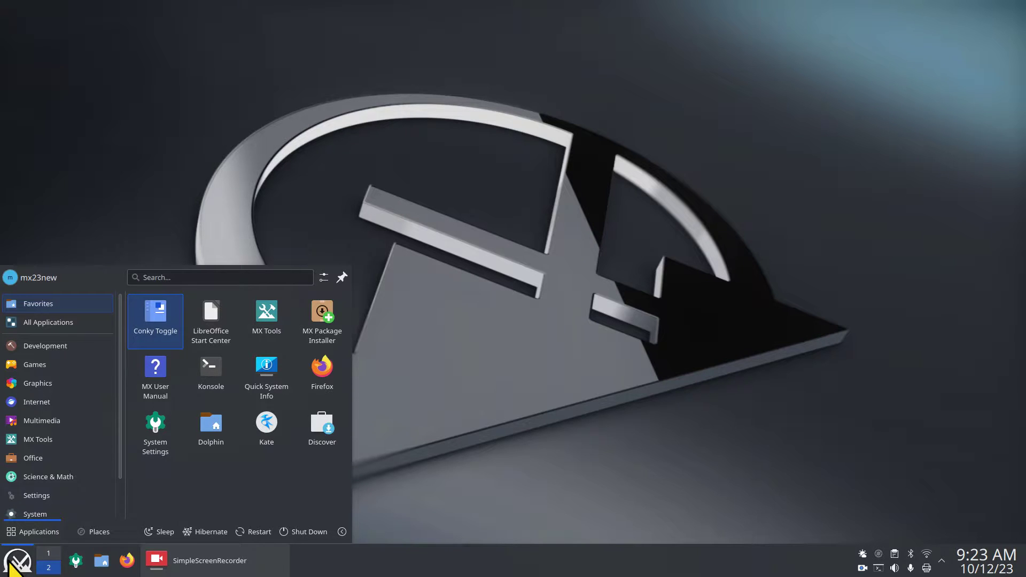
{"action": "right_click", "coordinate": [11, 567]}
{"action": "left_click", "coordinate": [48, 506]}
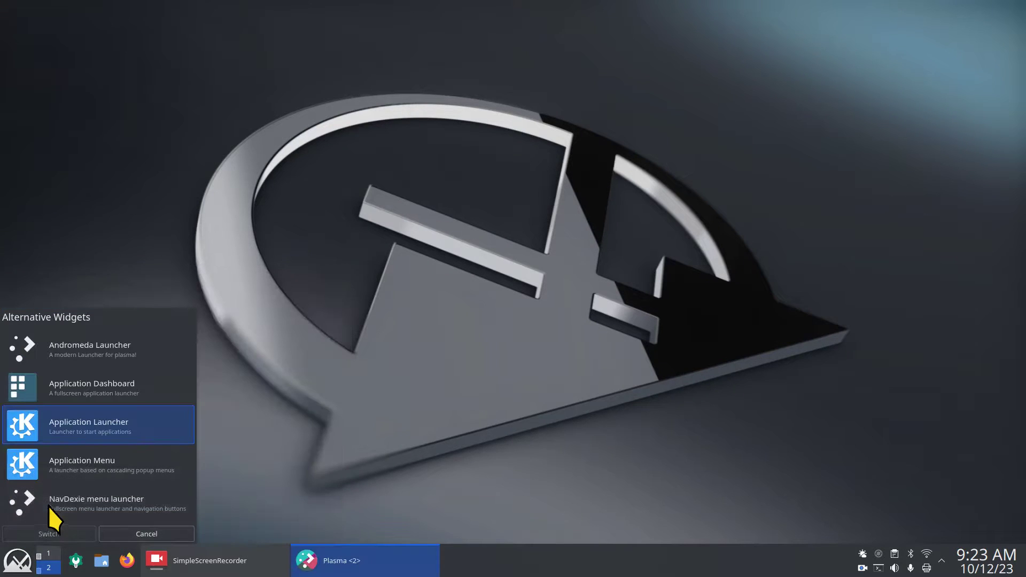
{"action": "left_click", "coordinate": [59, 462]}
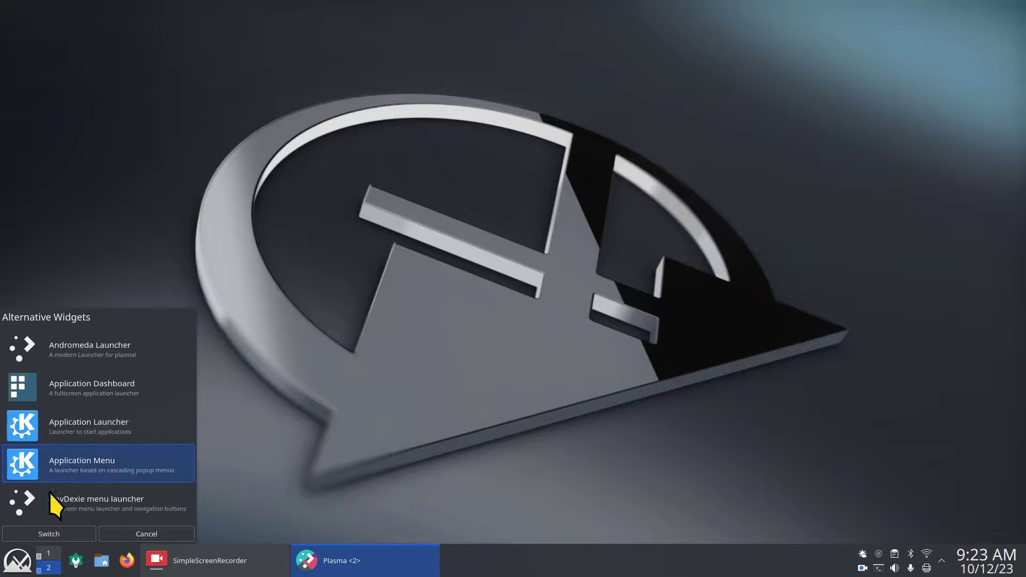
{"action": "left_click", "coordinate": [43, 529]}
{"action": "left_click", "coordinate": [11, 564]}
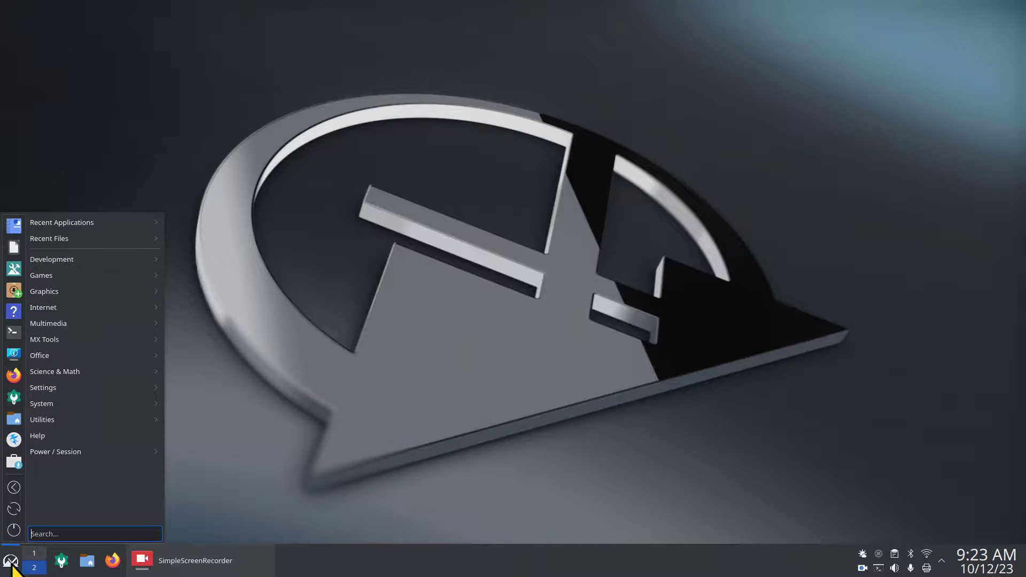
{"action": "right_click", "coordinate": [10, 566]}
{"action": "left_click", "coordinate": [67, 503]}
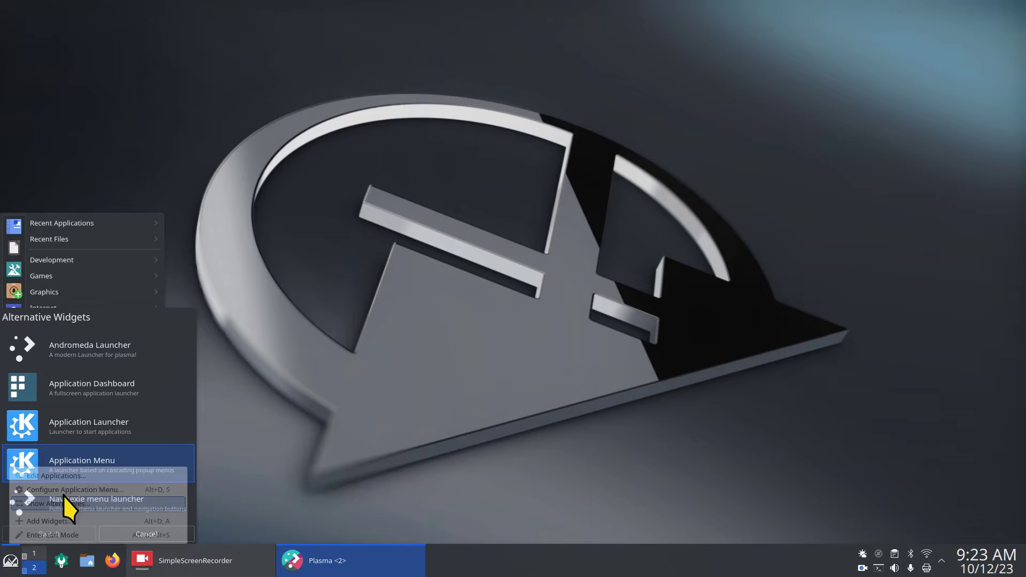
{"action": "left_click", "coordinate": [75, 354]}
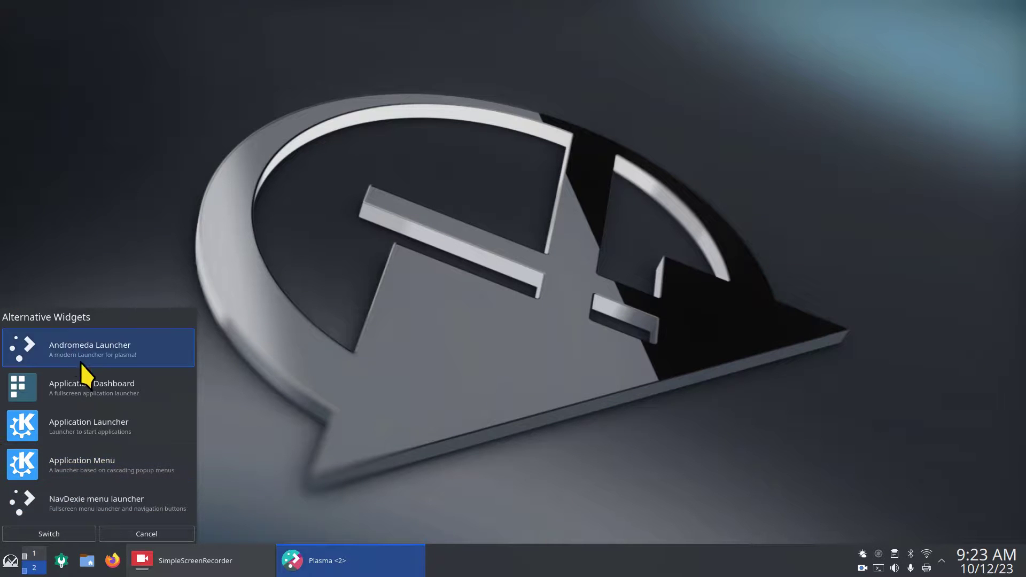
{"action": "left_click", "coordinate": [46, 530]}
{"action": "left_click", "coordinate": [3, 571]}
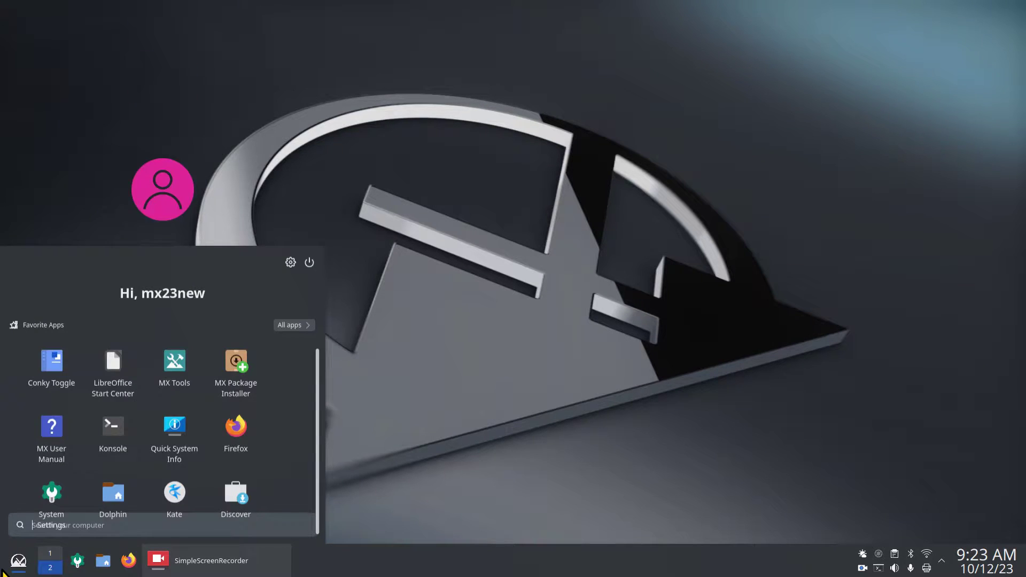
{"action": "right_click", "coordinate": [17, 561]}
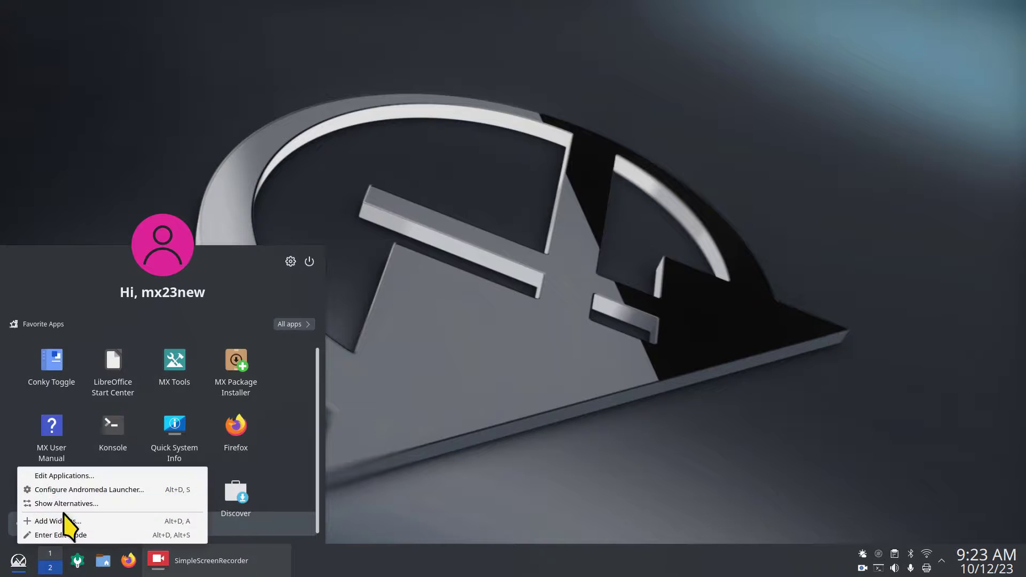
{"action": "left_click", "coordinate": [69, 502]}
{"action": "left_click", "coordinate": [113, 402]}
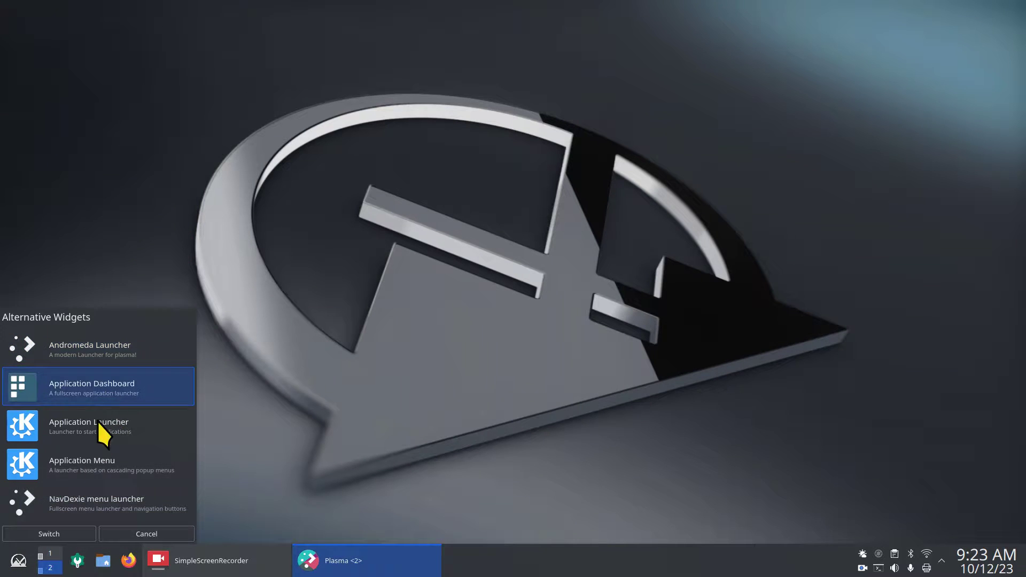
{"action": "left_click", "coordinate": [56, 533]}
{"action": "left_click", "coordinate": [7, 568]}
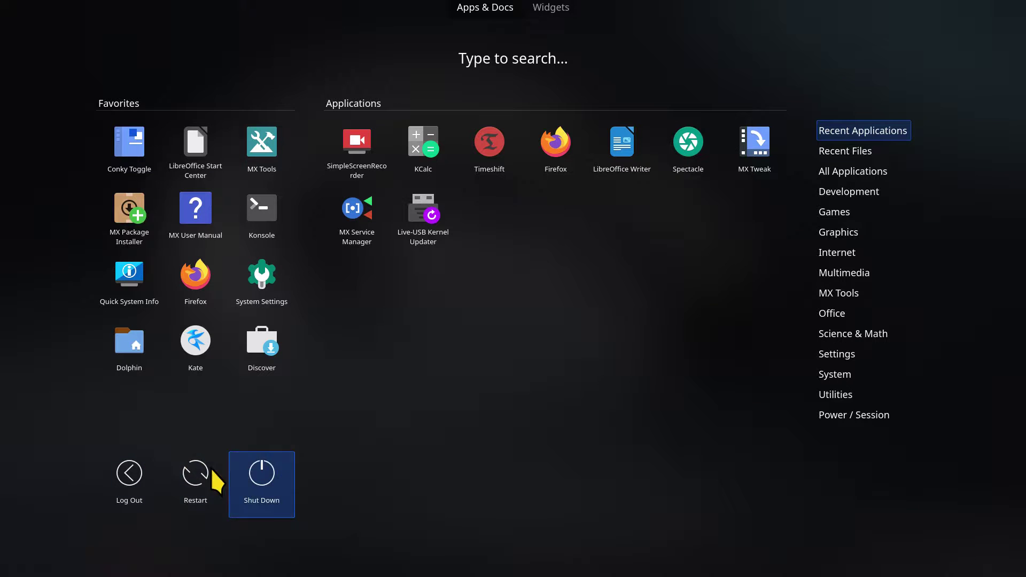
{"action": "left_click", "coordinate": [128, 555]}
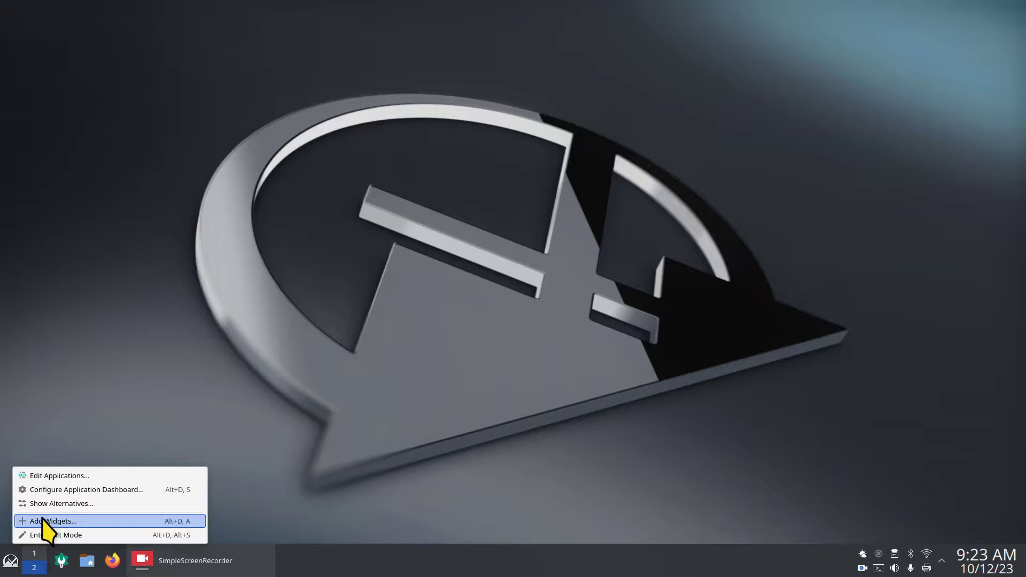
{"action": "left_click", "coordinate": [51, 503]}
{"action": "left_click", "coordinate": [49, 428]}
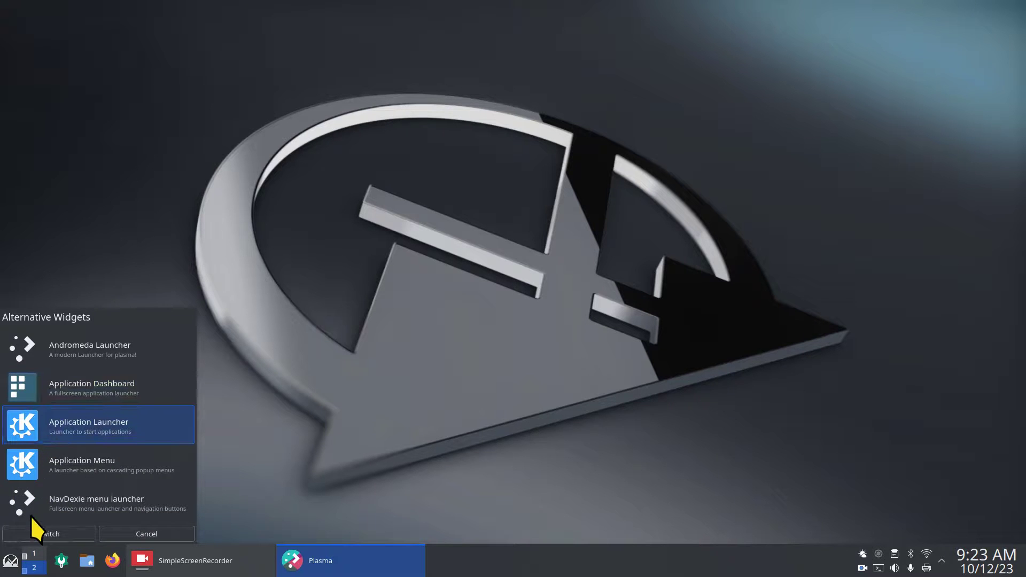
{"action": "left_click", "coordinate": [32, 534]}
{"action": "left_click", "coordinate": [7, 569]}
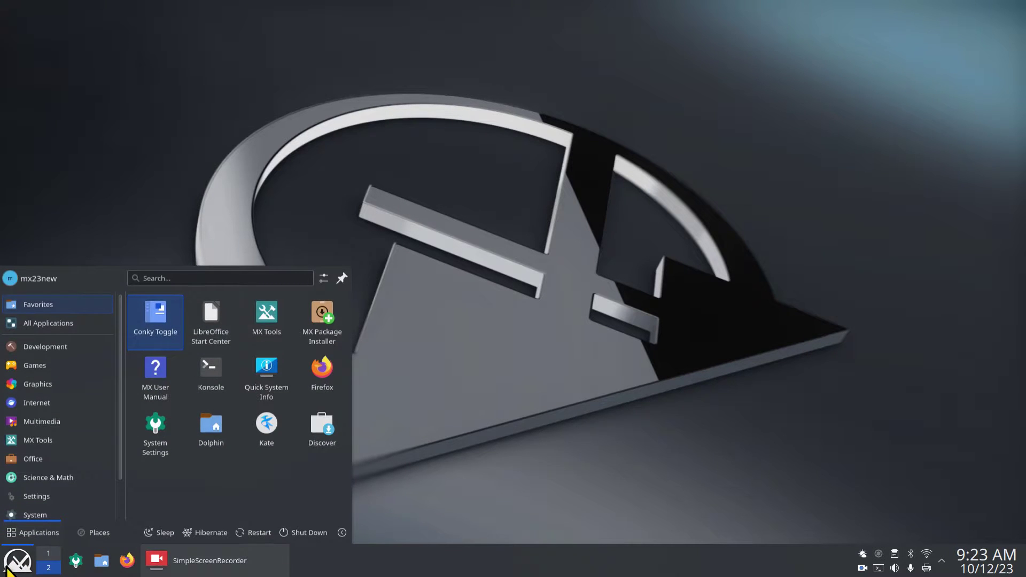
{"action": "left_click", "coordinate": [550, 408]}
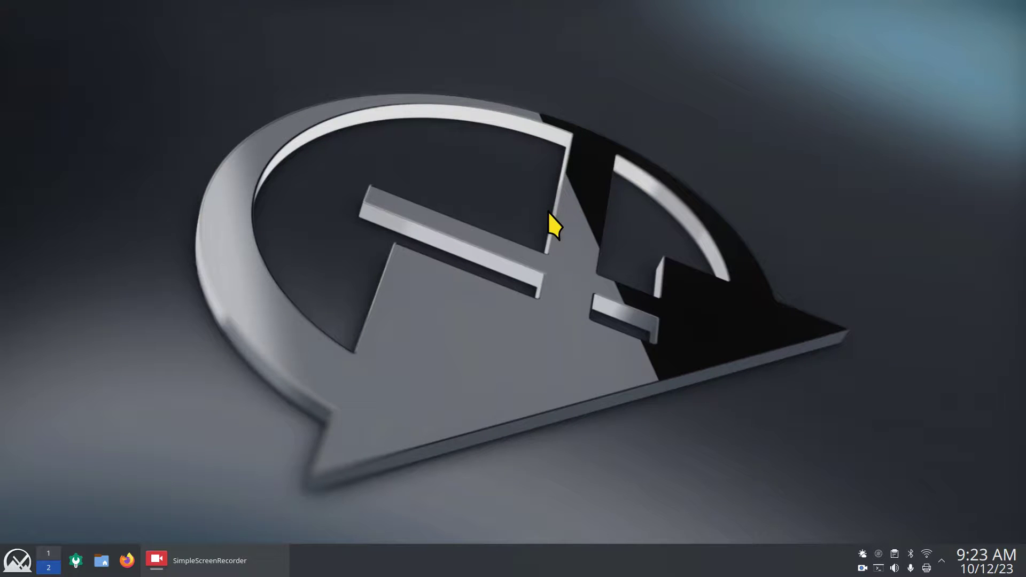
Launch KCalc by searching 'ca' in the desktop search bar
{"action": "key", "text": "alt+space"}
{"action": "type", "text": "calc"}
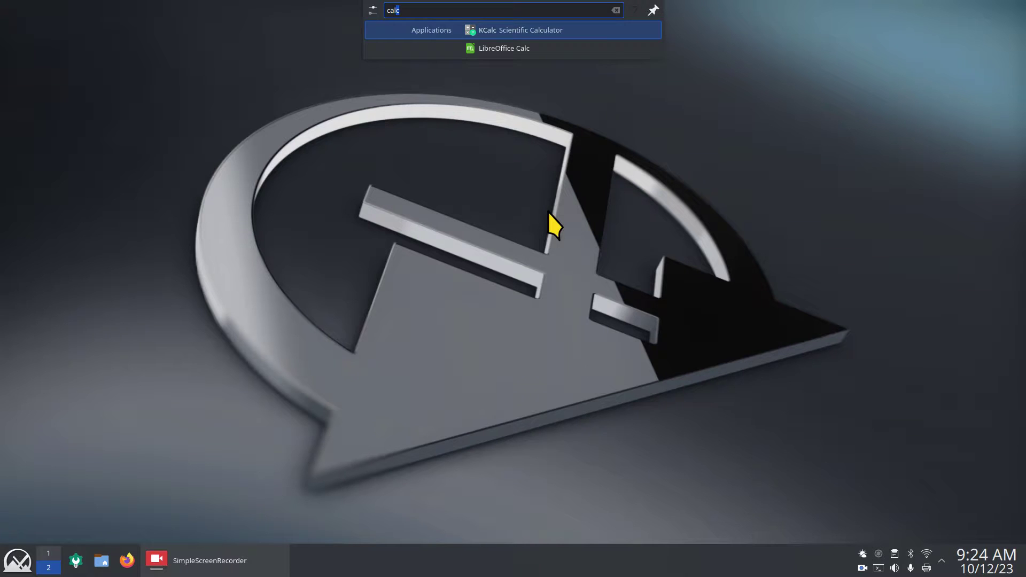
{"action": "key", "text": "Return"}
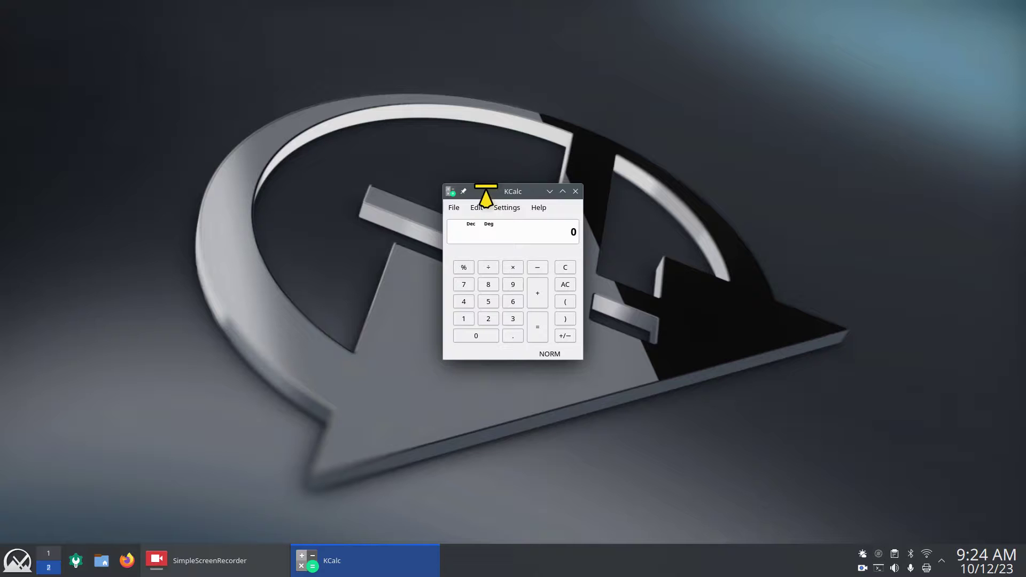
Move, maximize and restore the KCalc window, then quit it with Ctrl+Q
{"action": "left_click_drag", "start_coordinate": [493, 191], "coordinate": [457, 204]}
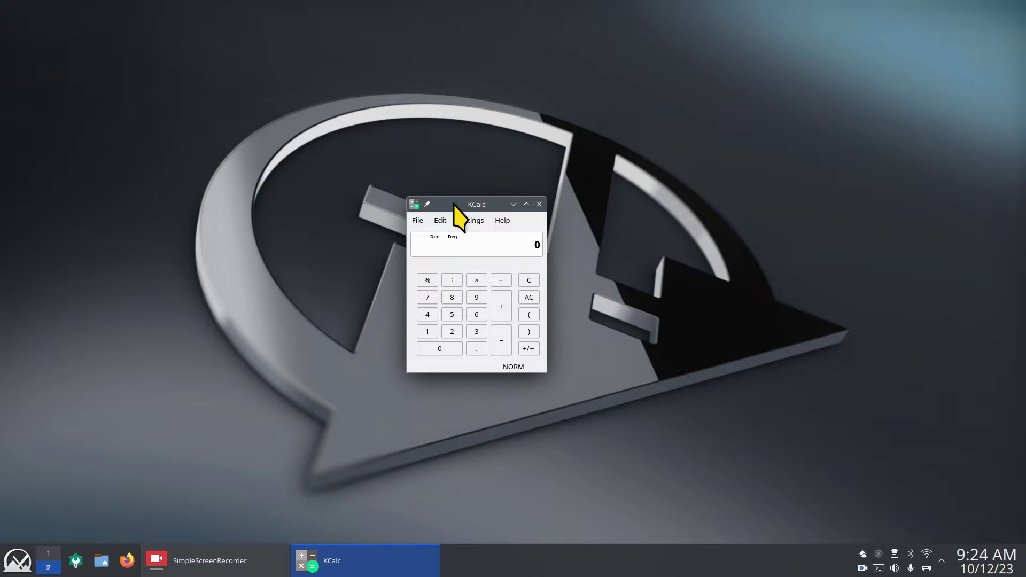
{"action": "double_click", "coordinate": [454, 203]}
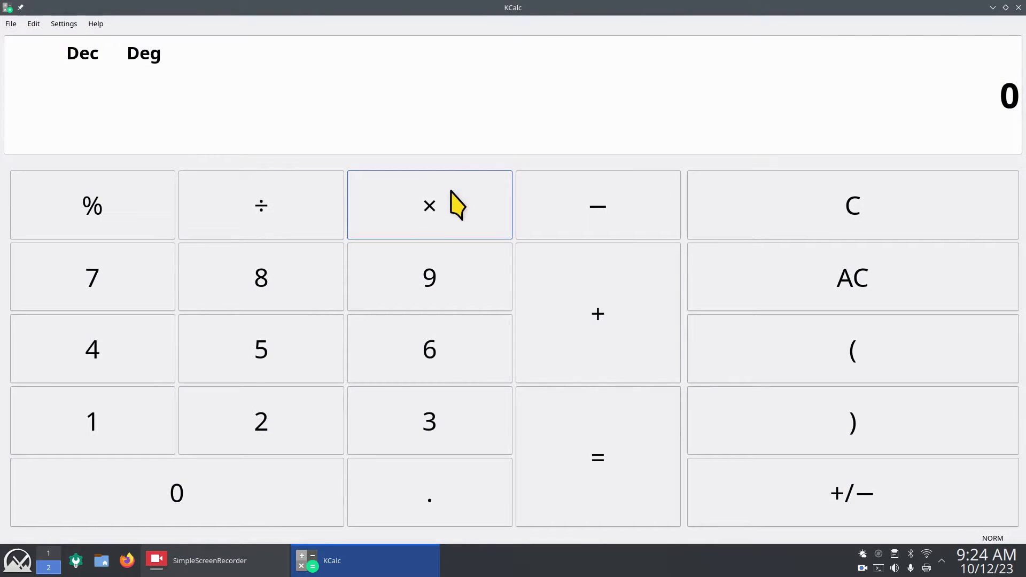
{"action": "double_click", "coordinate": [562, 7]}
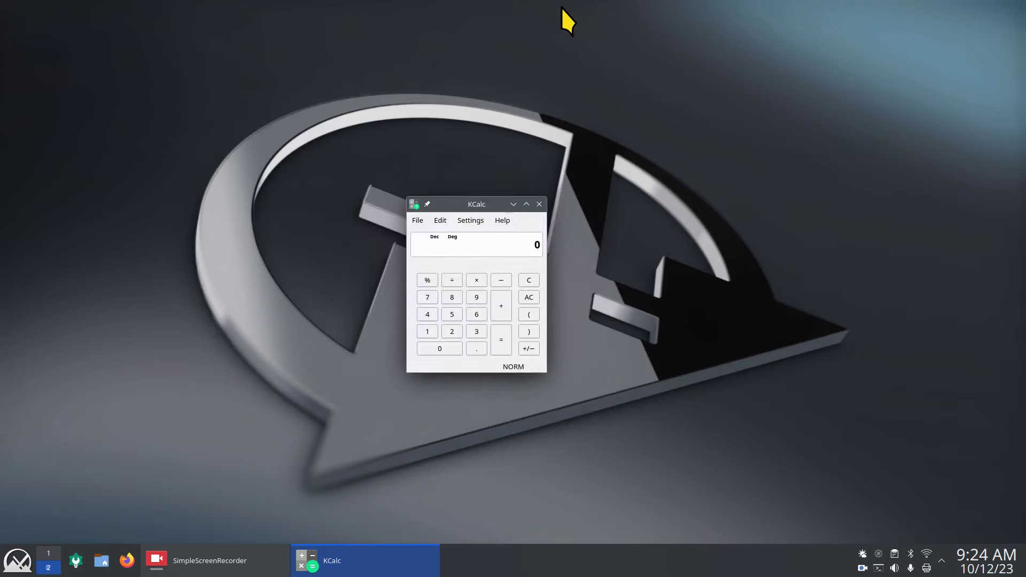
{"action": "double_click", "coordinate": [497, 204]}
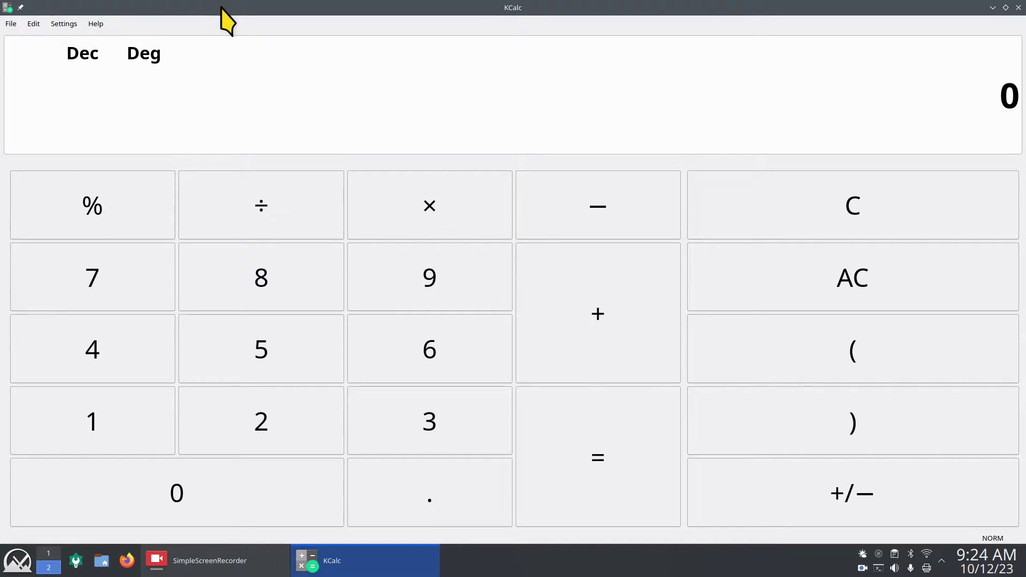
{"action": "double_click", "coordinate": [222, 8]}
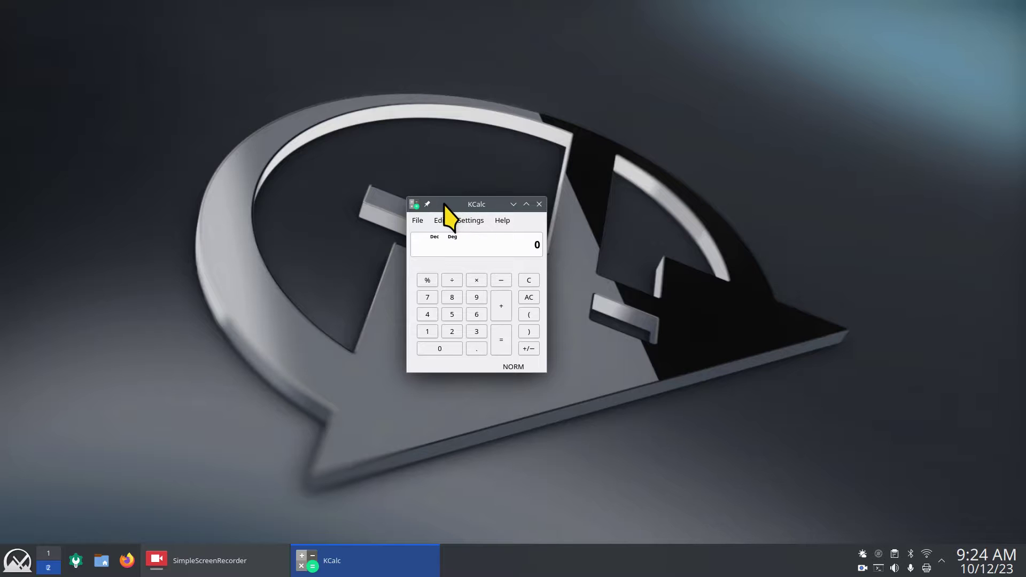
{"action": "left_click_drag", "start_coordinate": [445, 211], "coordinate": [461, 133]}
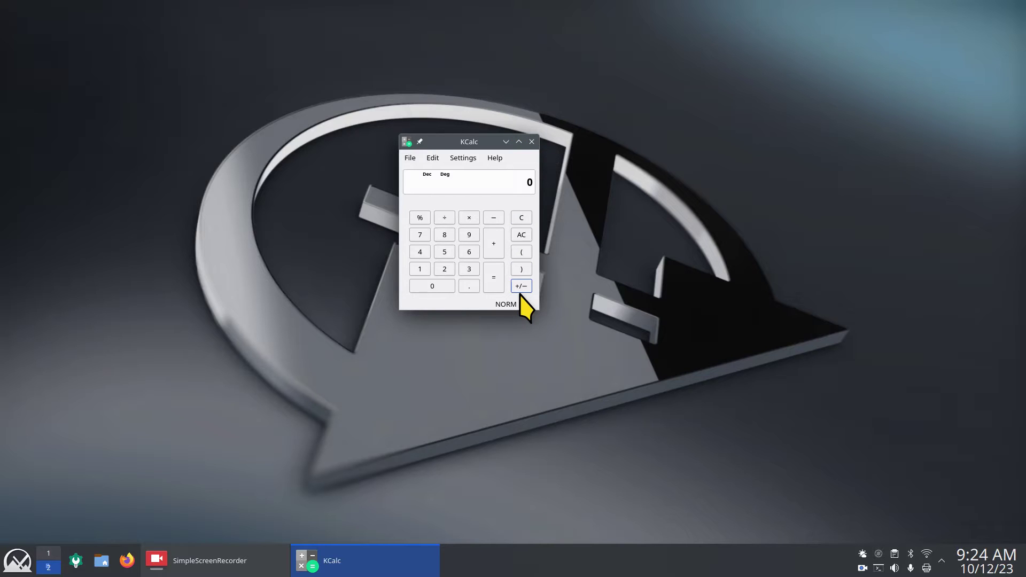
{"action": "key", "text": "ctrl+q"}
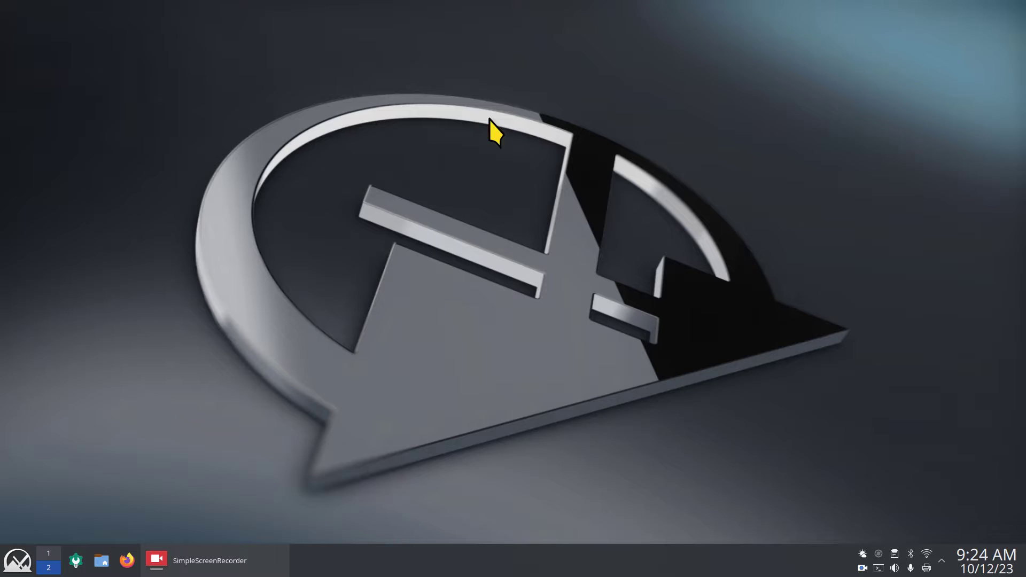
Drag a Weather Report widget, found by searching 'wea', onto the desktop
{"action": "right_click", "coordinate": [417, 167]}
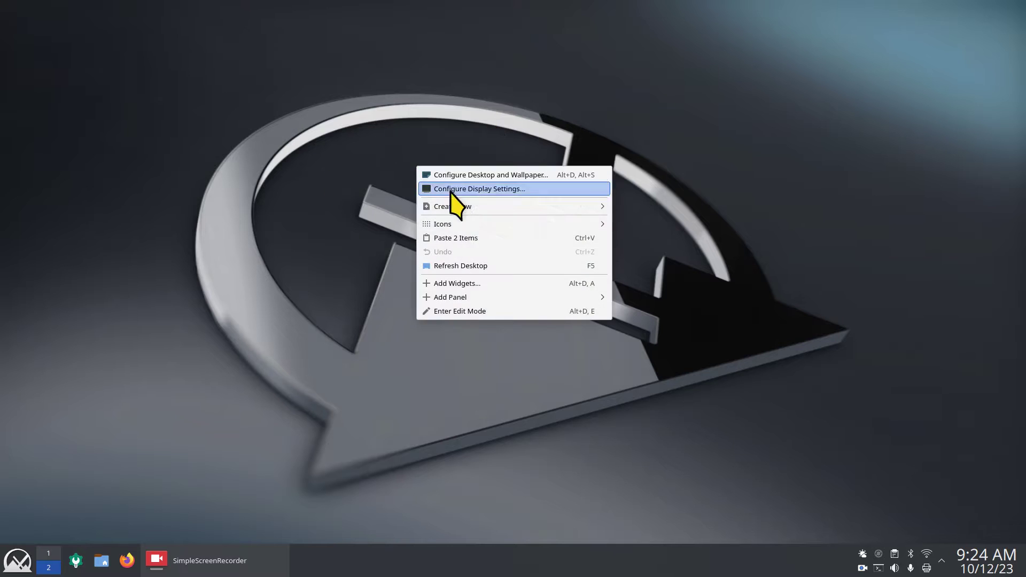
{"action": "left_click", "coordinate": [501, 285]}
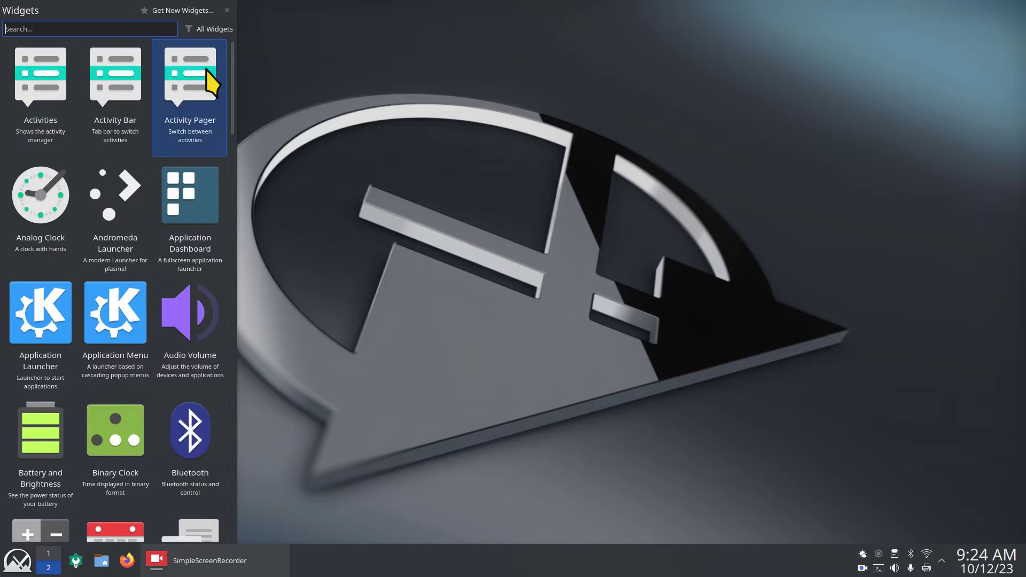
{"action": "type", "text": "wea"}
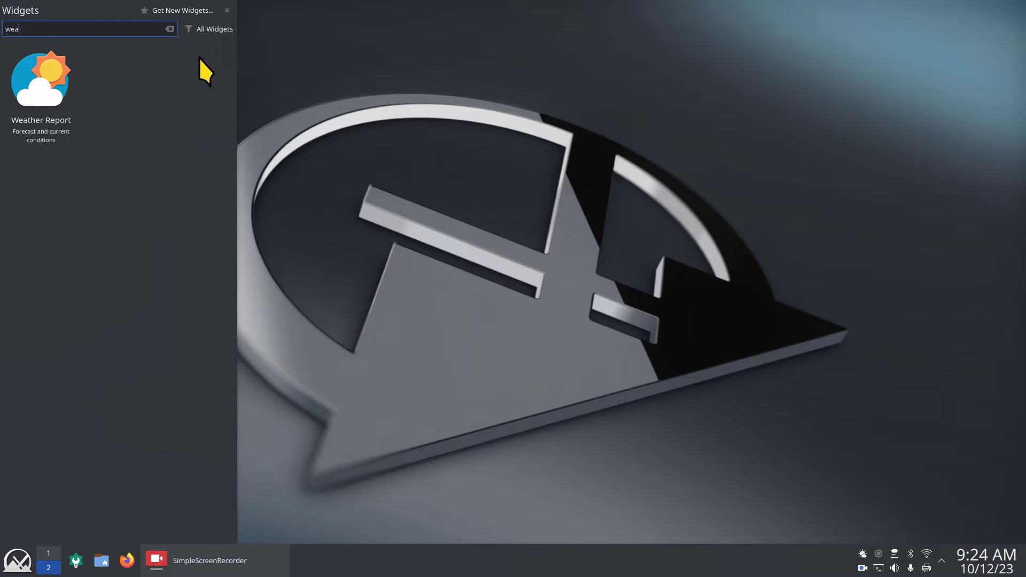
{"action": "left_click_drag", "start_coordinate": [41, 80], "coordinate": [615, 182]}
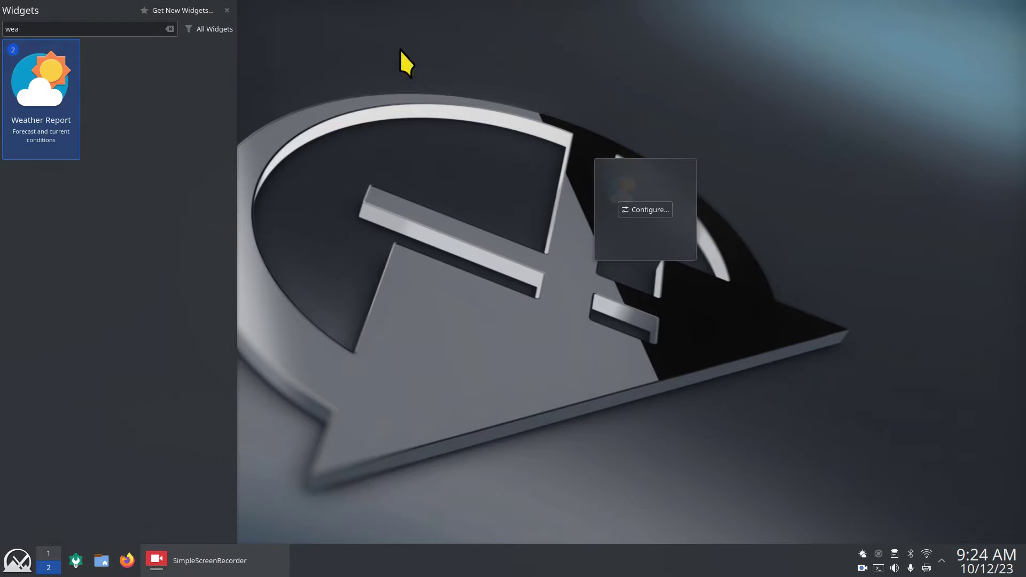
{"action": "left_click", "coordinate": [228, 10]}
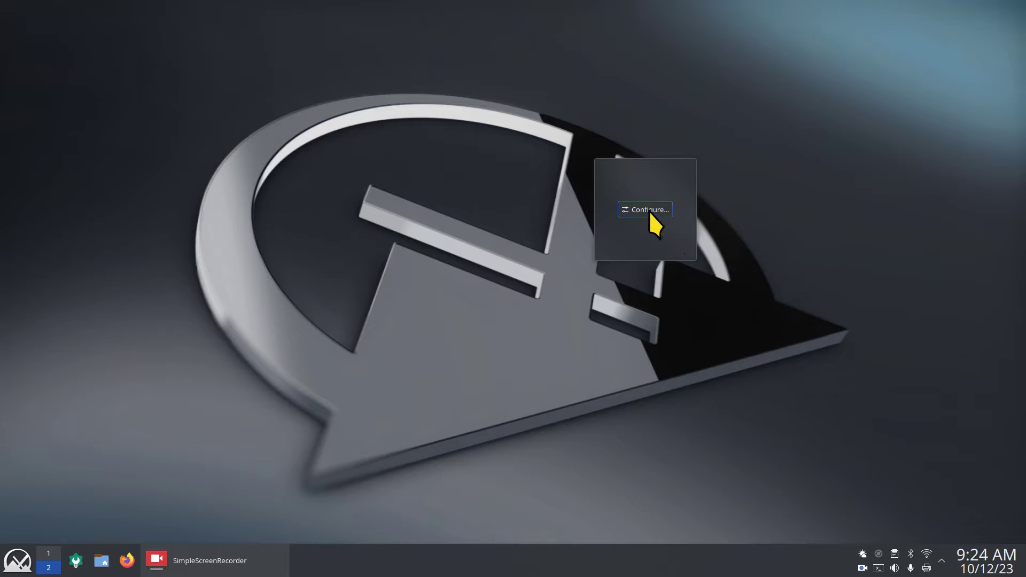
Set the desktop weather widget to Los Angeles International Airport via a 'los ang' search
{"action": "left_click", "coordinate": [649, 210]}
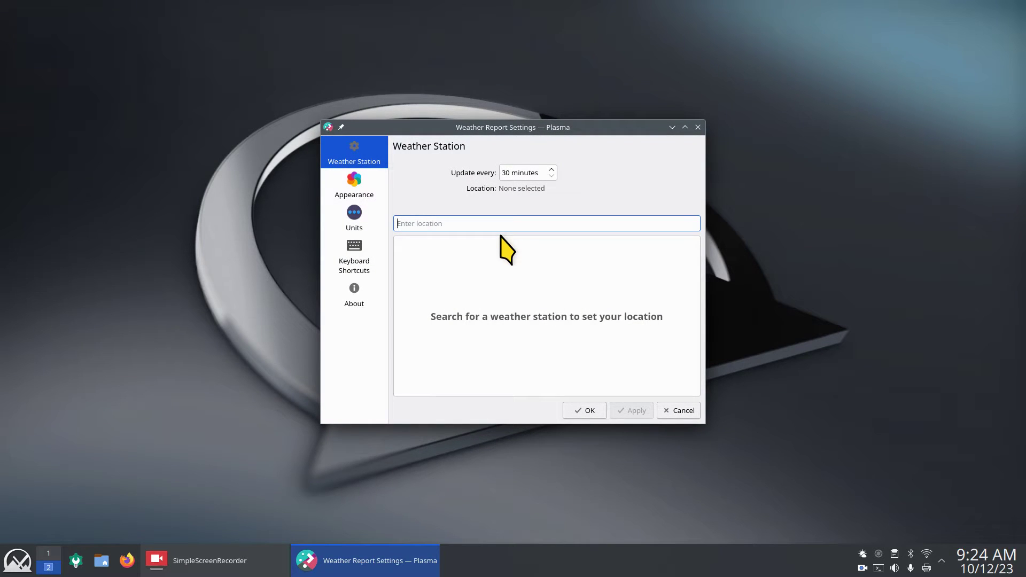
{"action": "type", "text": "los ang"}
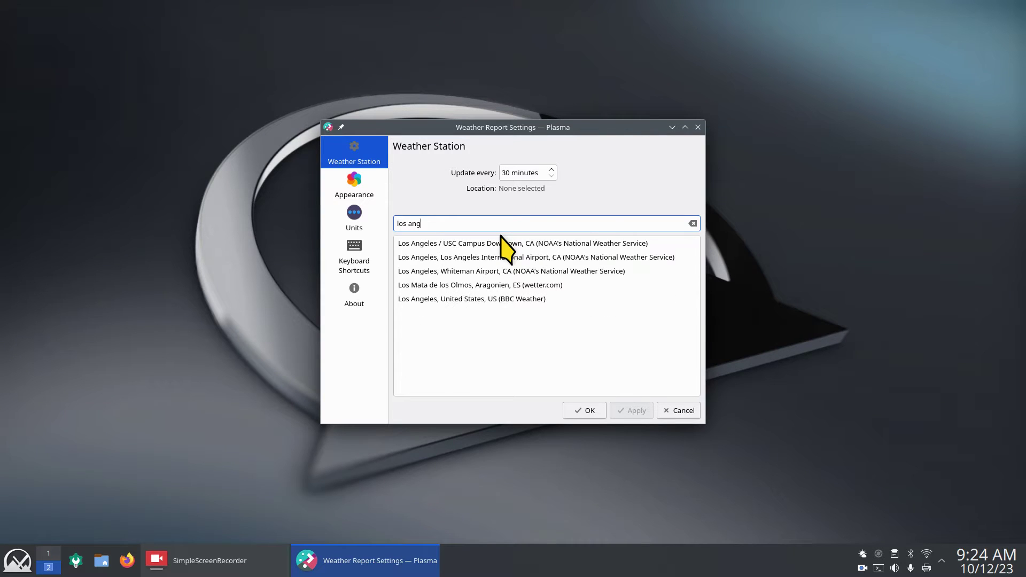
{"action": "left_click", "coordinate": [493, 257]}
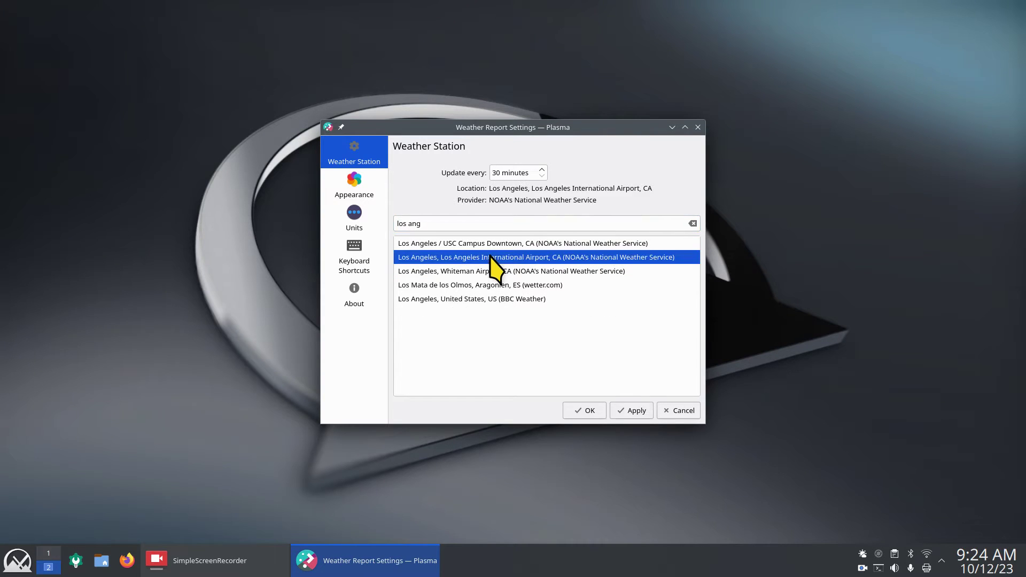
{"action": "left_click", "coordinate": [632, 412]}
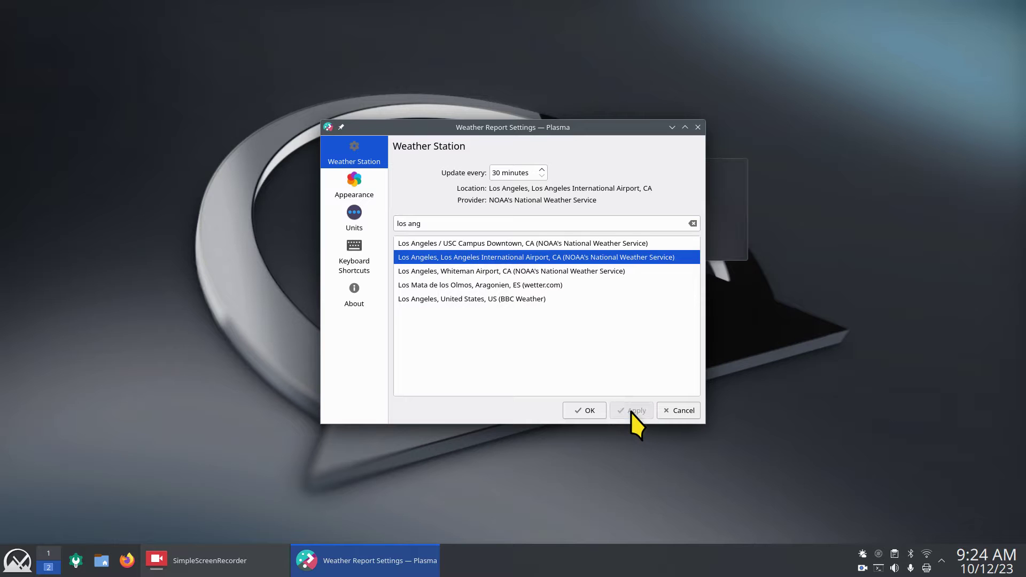
{"action": "left_click", "coordinate": [580, 410]}
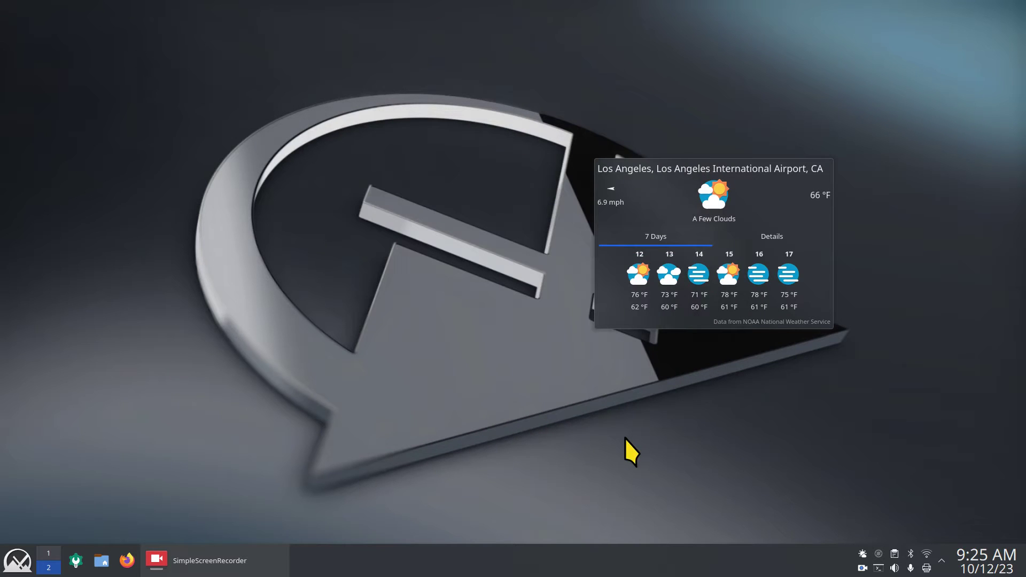
Enter desktop edit mode and enlarge the Los Angeles weather widget by dragging its corner outward
{"action": "right_click", "coordinate": [723, 219]}
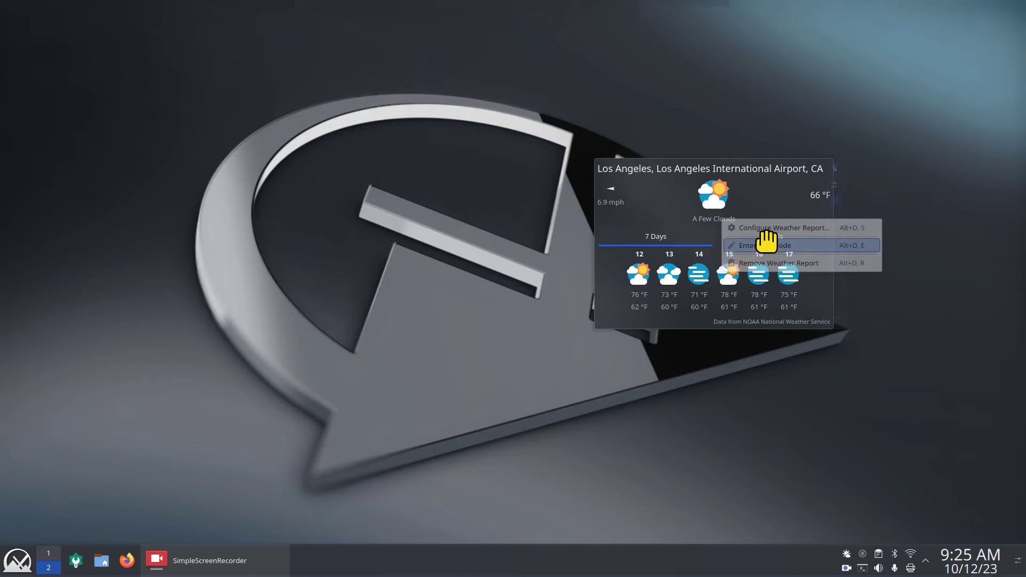
{"action": "left_click", "coordinate": [766, 244]}
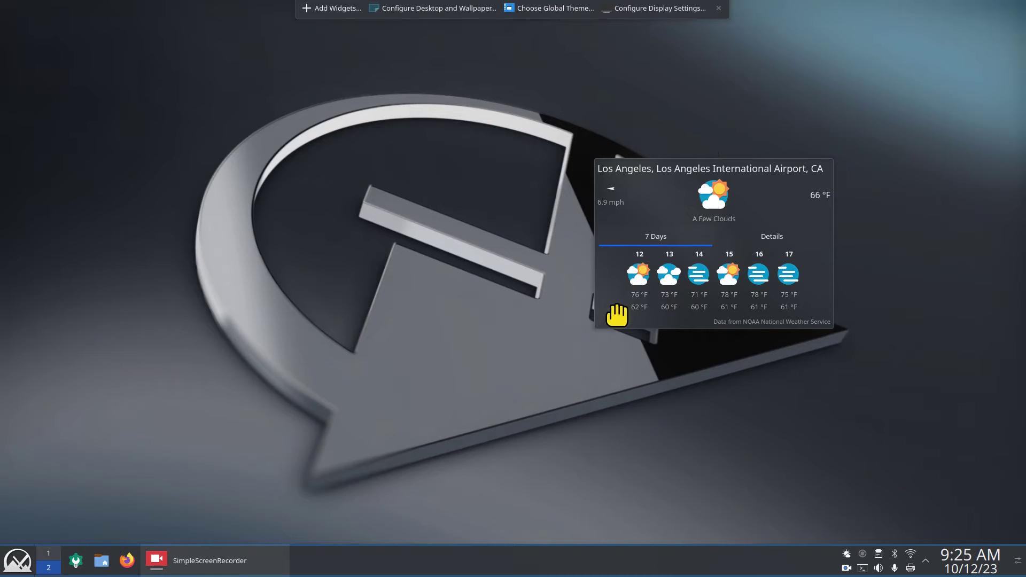
{"action": "left_click_drag", "start_coordinate": [582, 335], "coordinate": [548, 363]}
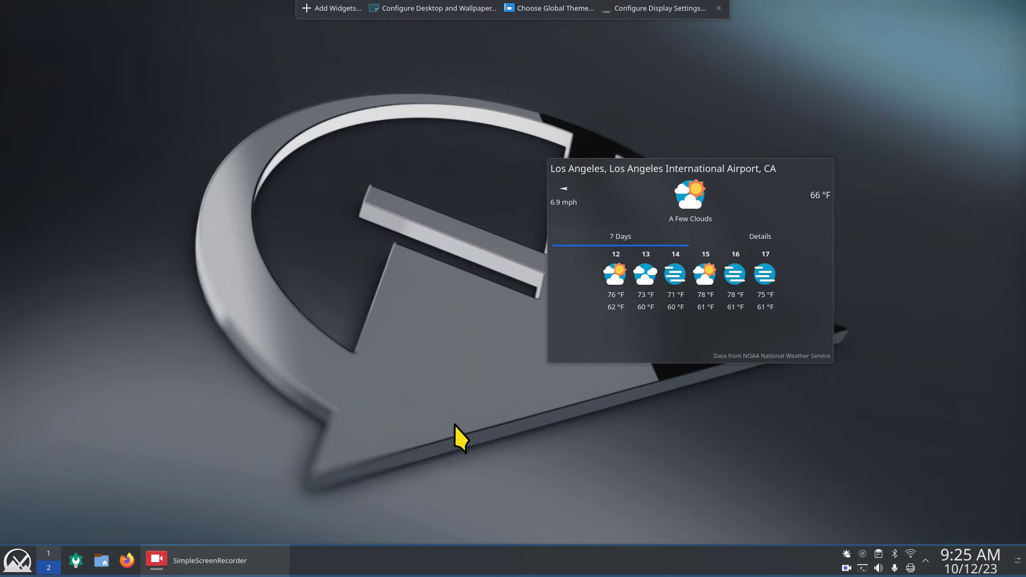
{"action": "mouse_move", "coordinate": [747, 241]}
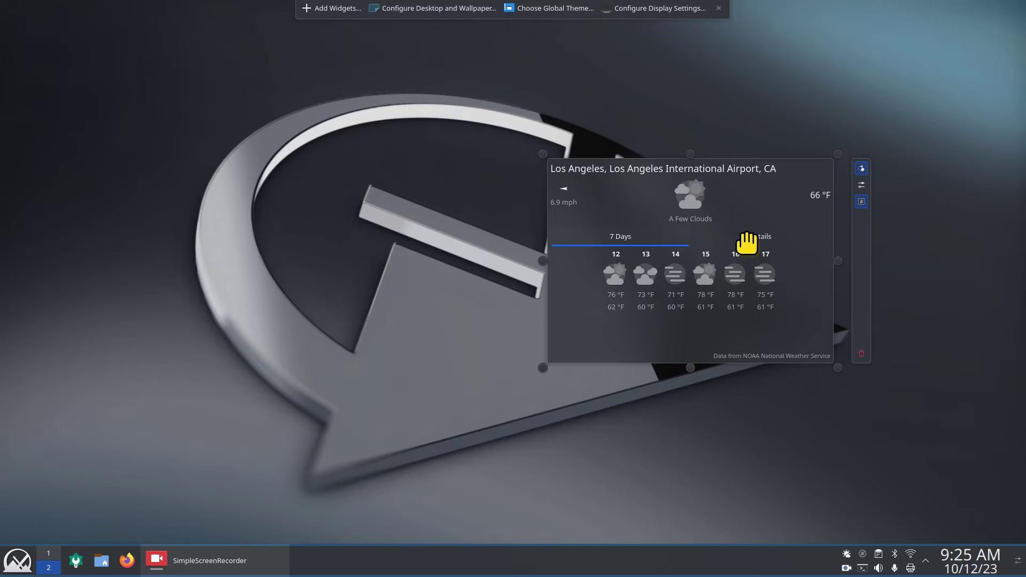
Change the weather widget's temperature unit from Fahrenheit to Celsius (°C) in its Units settings
{"action": "left_click", "coordinate": [864, 185]}
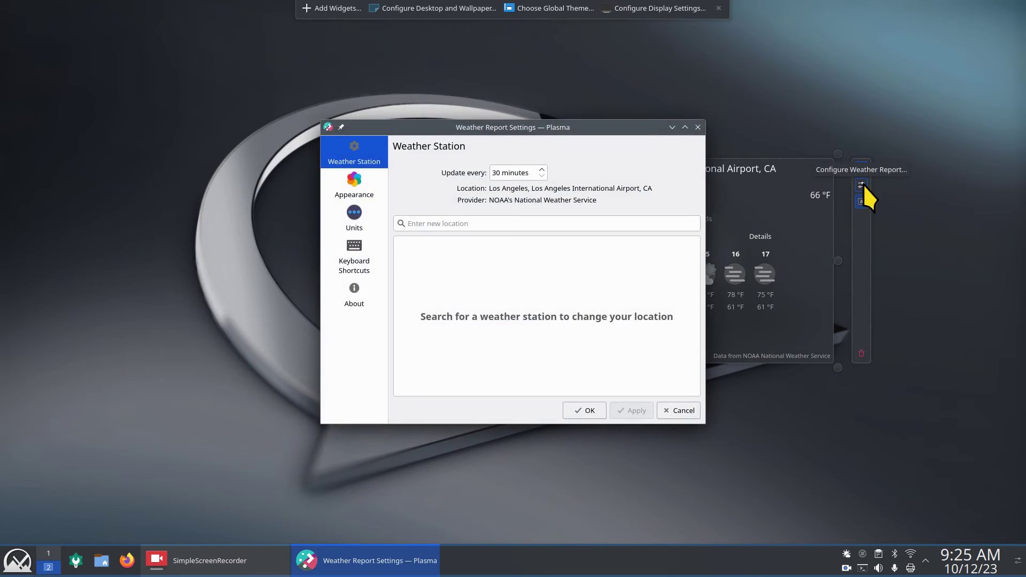
{"action": "left_click", "coordinate": [357, 224]}
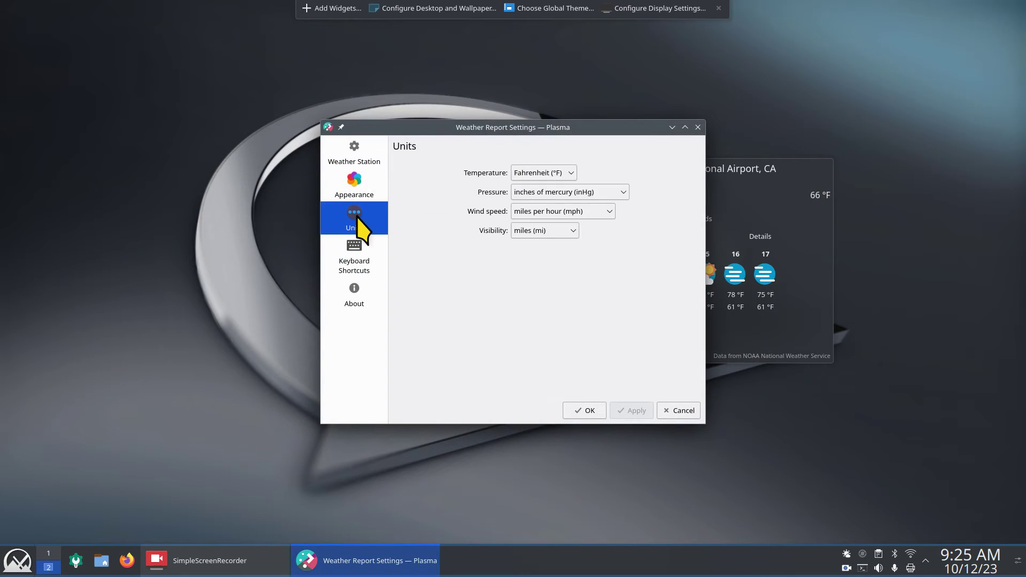
{"action": "left_click", "coordinate": [568, 175]}
{"action": "left_click", "coordinate": [568, 189]}
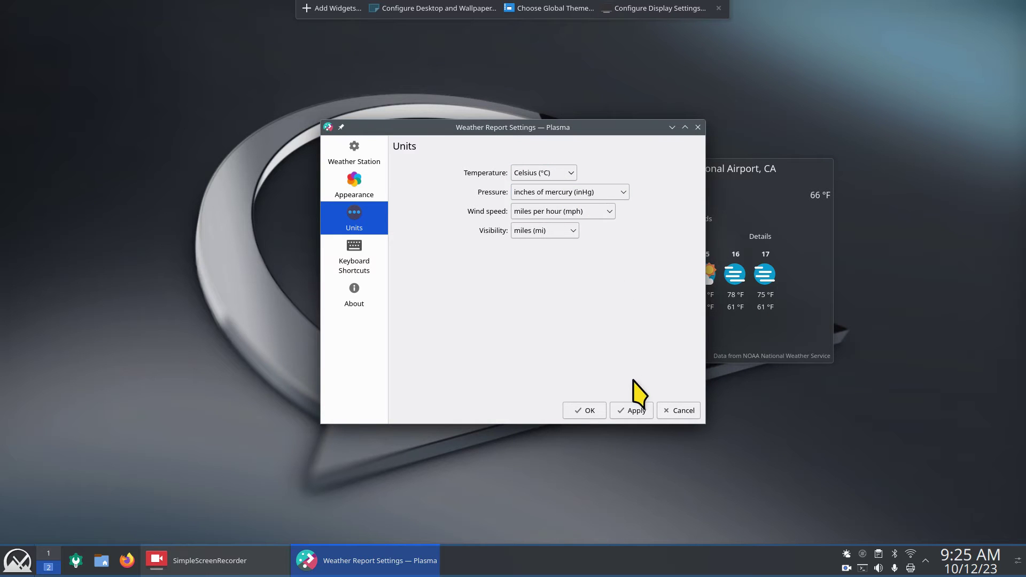
{"action": "left_click", "coordinate": [633, 412]}
{"action": "left_click", "coordinate": [591, 411]}
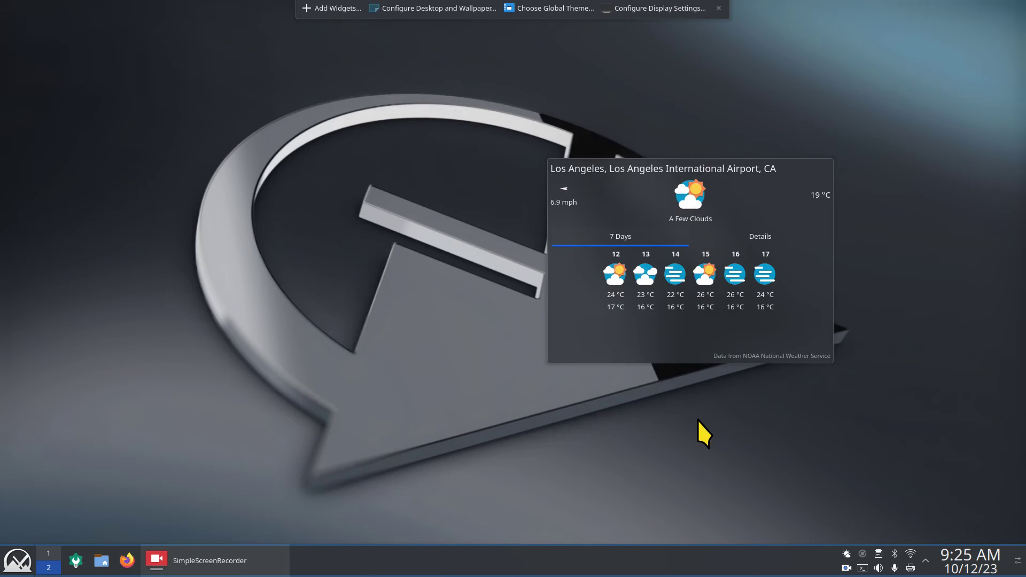
Leave edit mode, check the San Diego tray forecast, then remove the Los Angeles weather widget
{"action": "left_click", "coordinate": [719, 8]}
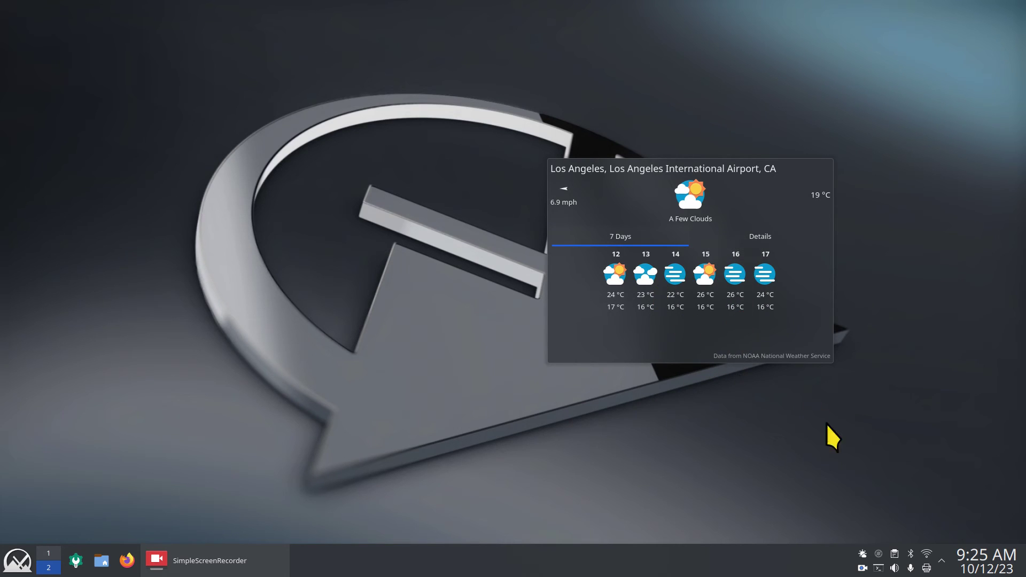
{"action": "left_click", "coordinate": [863, 555]}
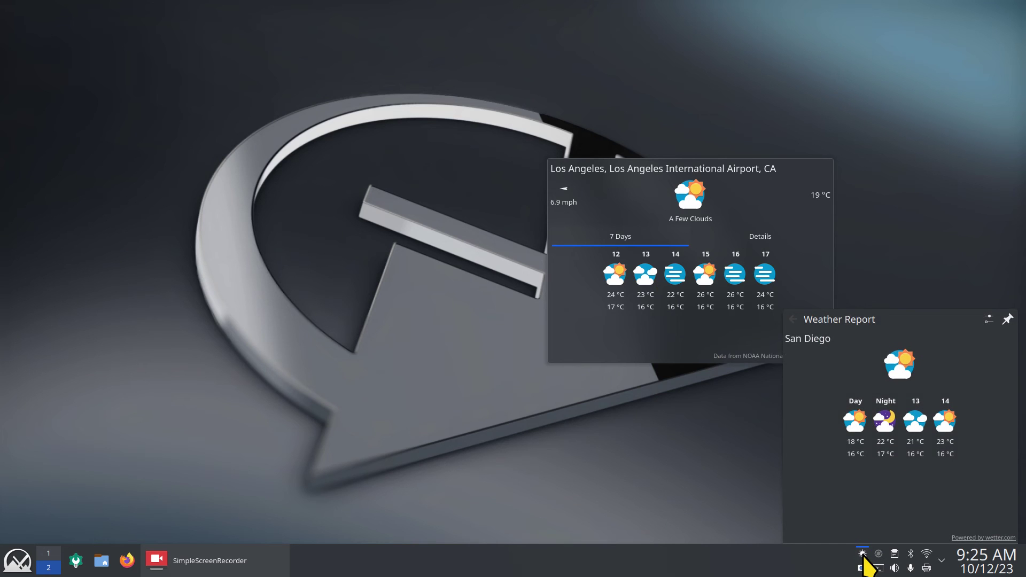
{"action": "left_click", "coordinate": [862, 556]}
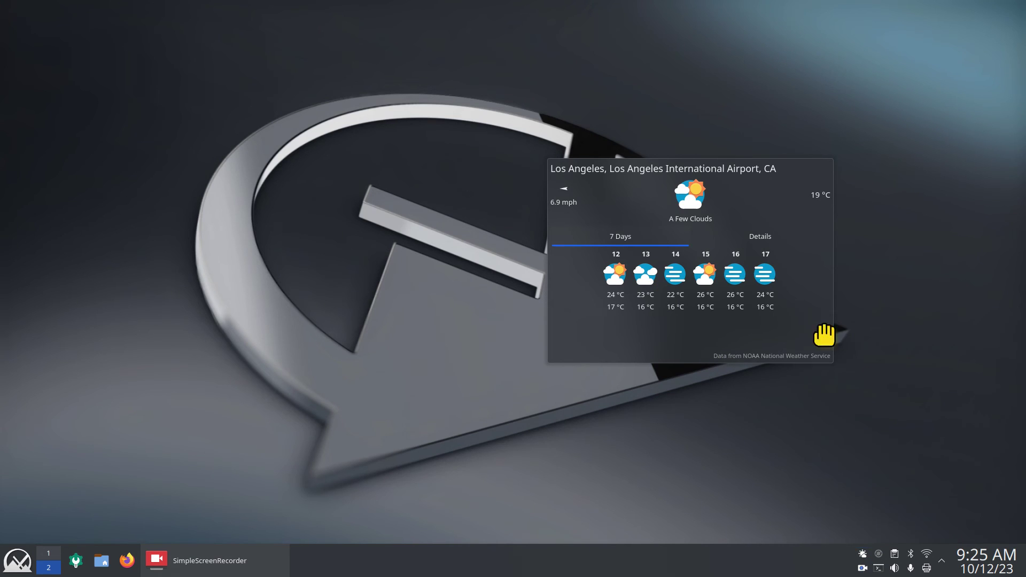
{"action": "right_click", "coordinate": [682, 235]}
{"action": "left_click", "coordinate": [721, 276]}
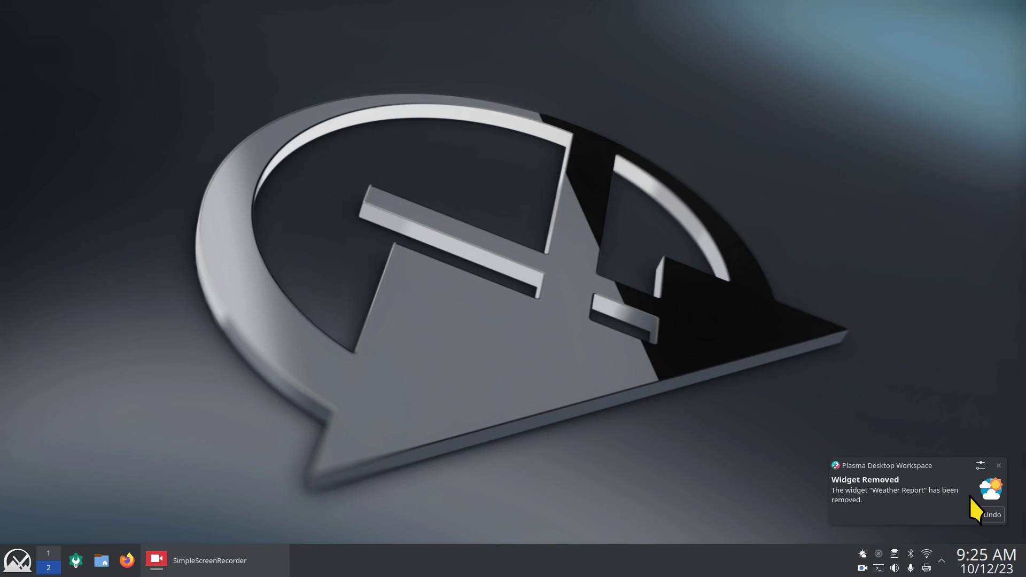